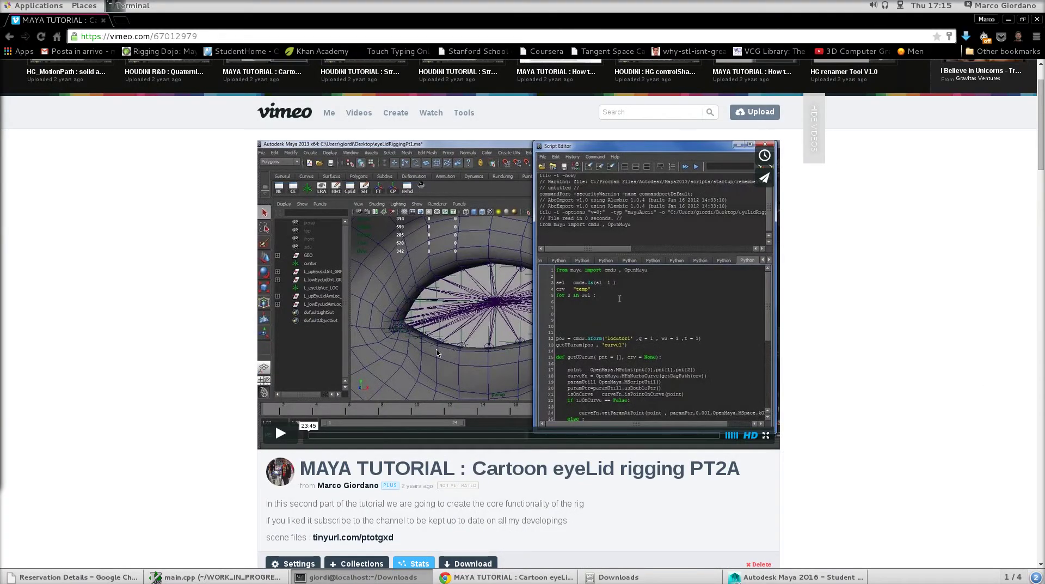
Highlight the part number in the tutorial's title and the scene files link on the Vimeo page
{"action": "left_click_drag", "start_coordinate": [715, 472], "coordinate": [746, 472]}
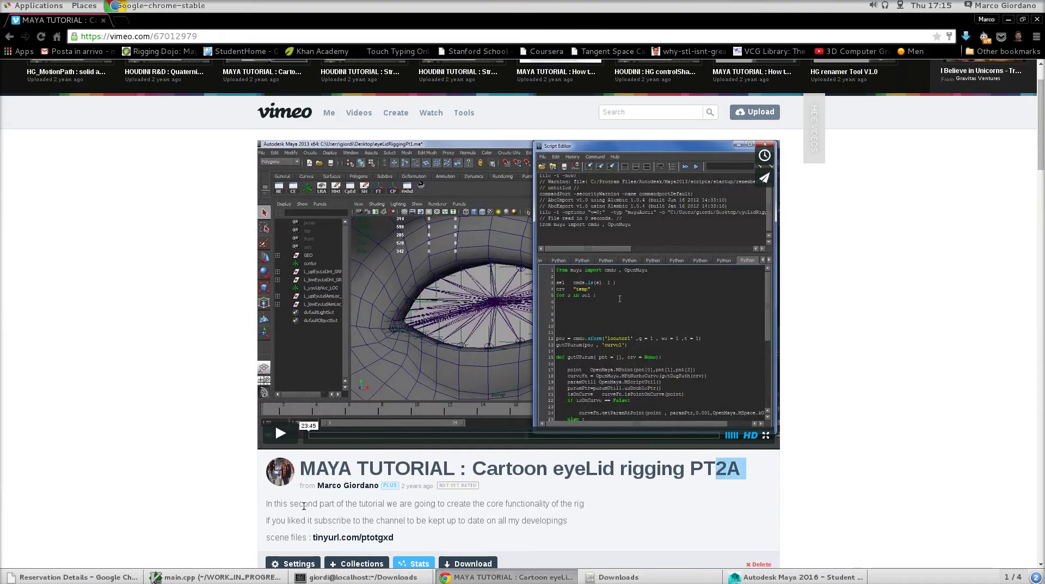
{"action": "left_click_drag", "start_coordinate": [441, 536], "coordinate": [312, 538]}
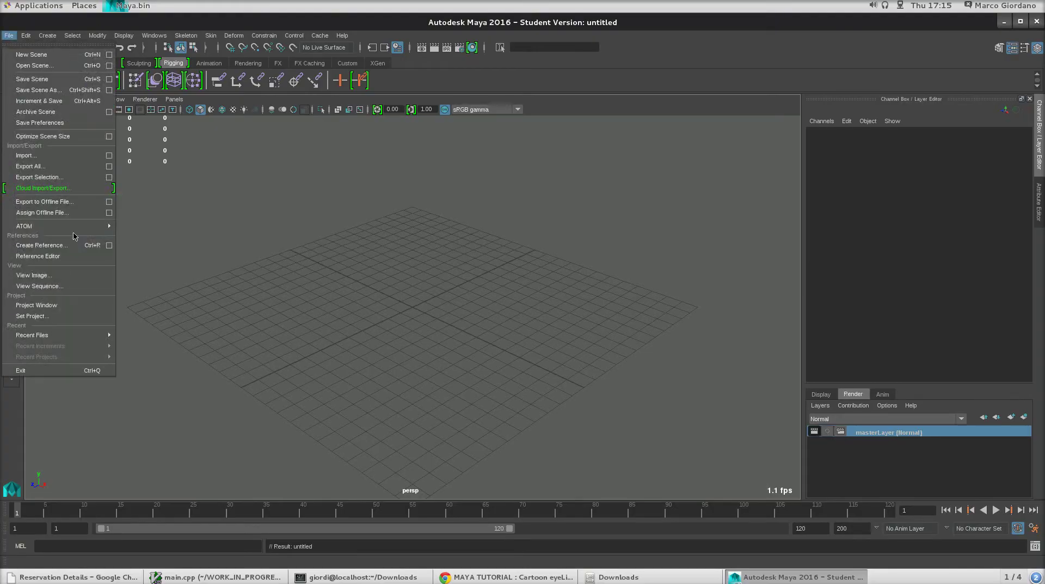
Switch to Maya and open the recent scene eyeLidRiggingPt6.ma, framing the eye rig in the perspective view
{"action": "mouse_move", "coordinate": [80, 335]}
{"action": "left_click", "coordinate": [155, 336]}
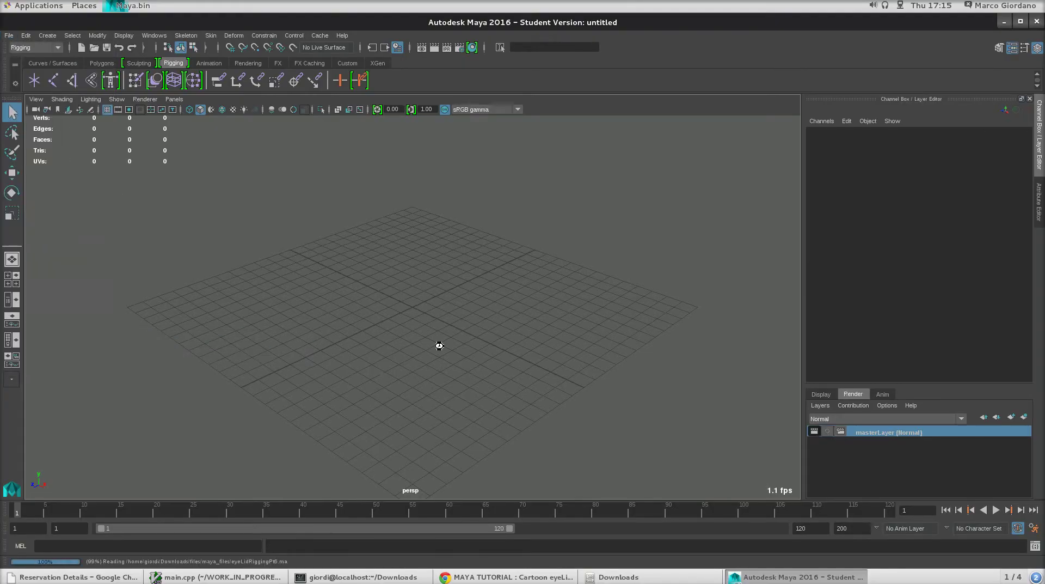
{"action": "left_click", "coordinate": [252, 35]}
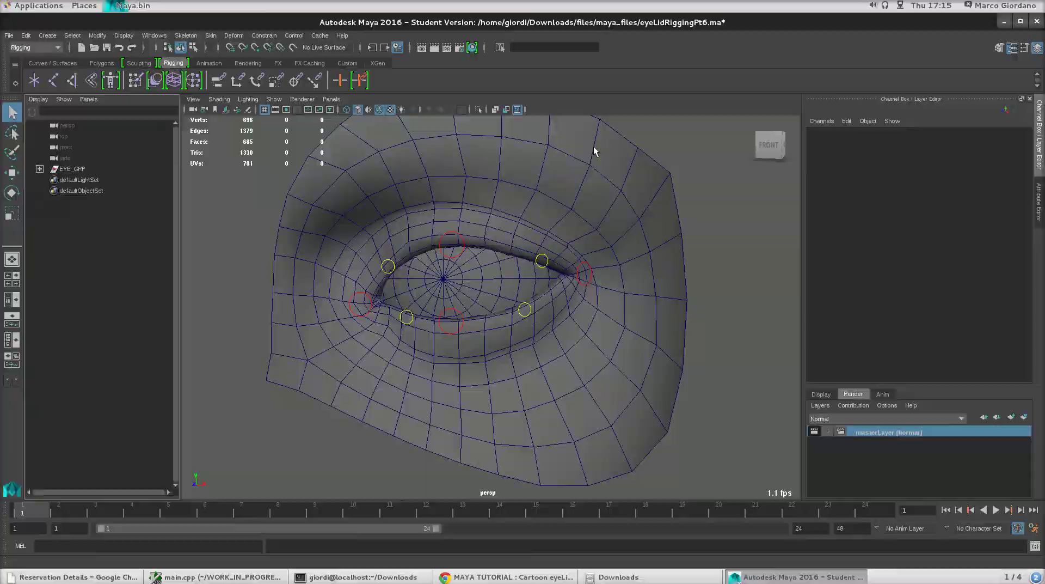
{"action": "left_click_drag", "start_coordinate": [349, 294], "coordinate": [409, 363], "text": "alt"}
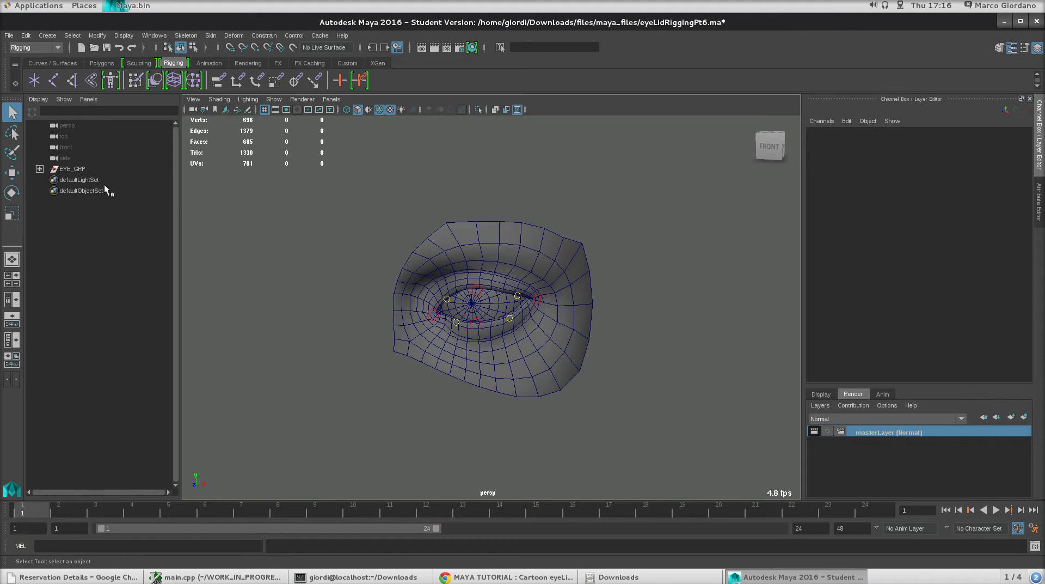
{"action": "left_click_drag", "start_coordinate": [508, 299], "coordinate": [509, 345], "text": "alt"}
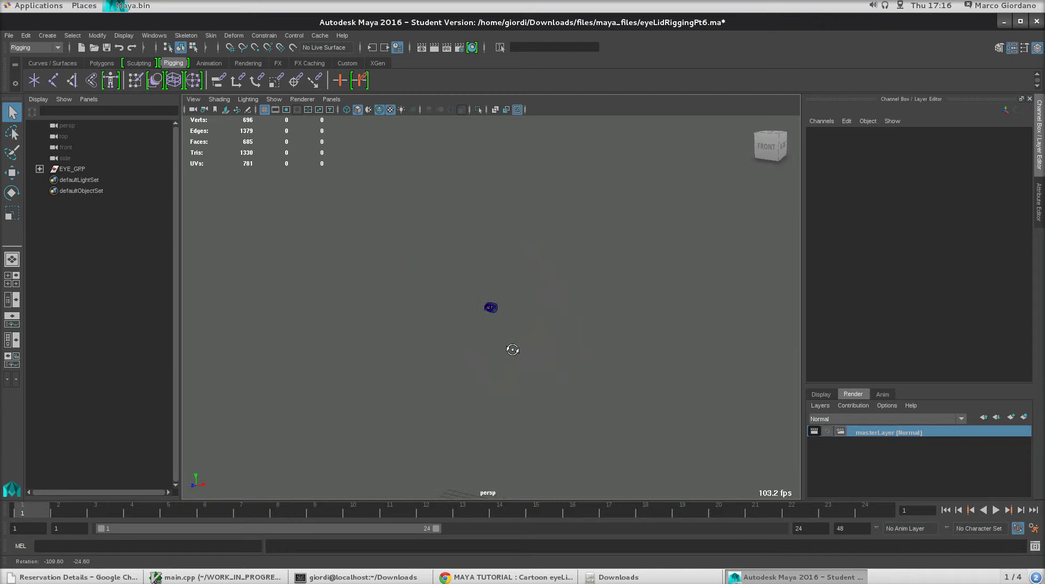
{"action": "key", "text": "f"}
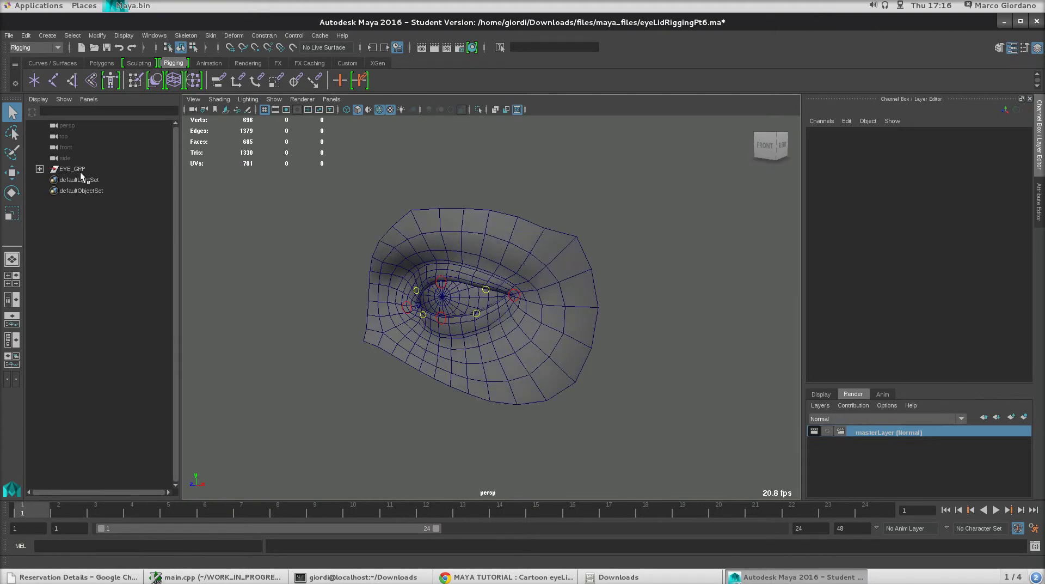
Select EYE_GRP and open its Show Rig attribute to check the setting
{"action": "left_click", "coordinate": [80, 171]}
{"action": "left_click", "coordinate": [1013, 227]}
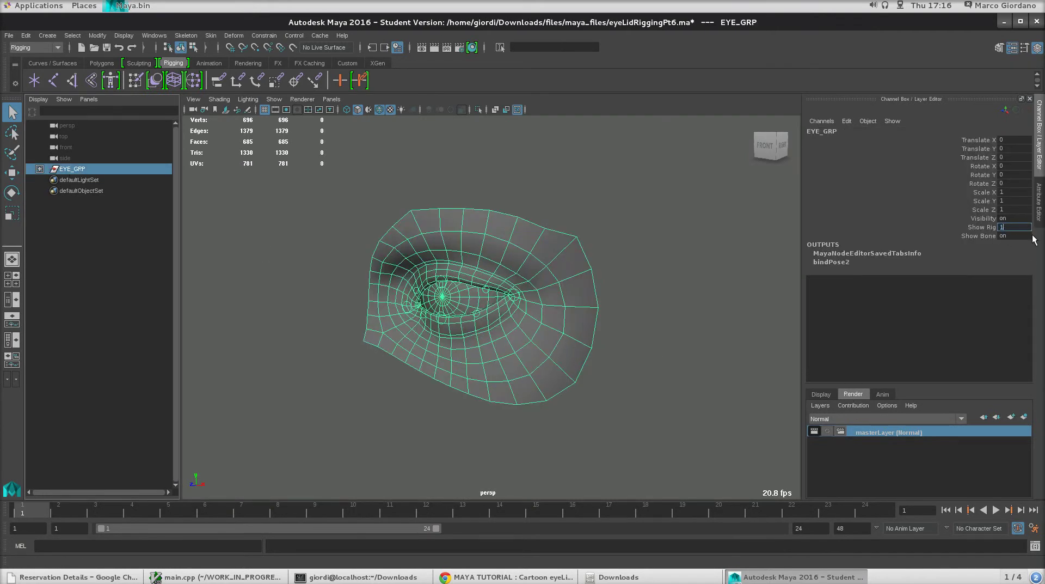
{"action": "left_click", "coordinate": [371, 252]}
{"action": "left_click_drag", "start_coordinate": [474, 305], "coordinate": [447, 360], "text": "alt"}
Show all hidden objects in the scene and enable display of all object types in the perspective view
{"action": "left_click", "coordinate": [123, 35]}
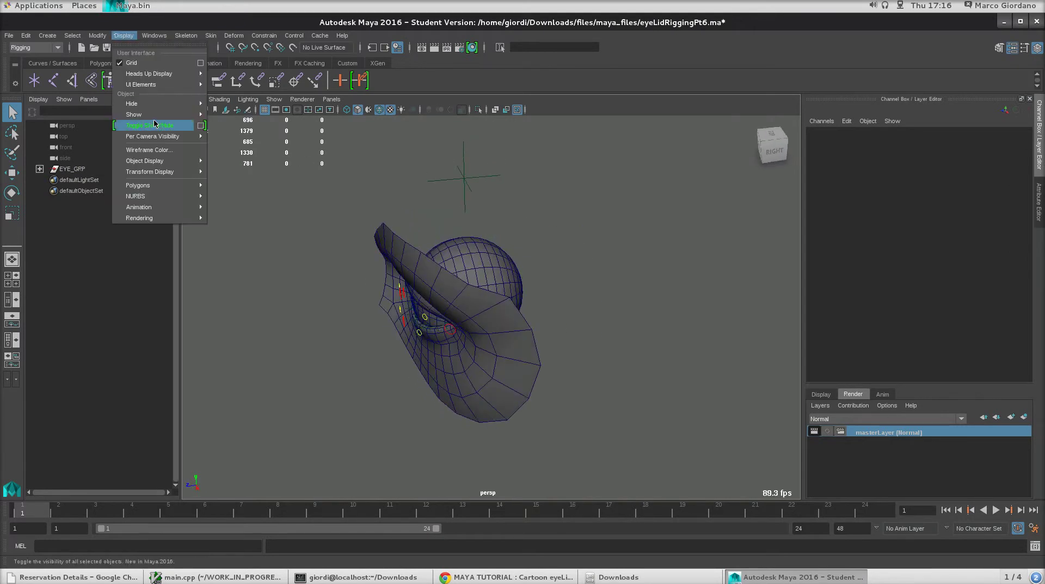
{"action": "mouse_move", "coordinate": [197, 115]}
{"action": "left_click", "coordinate": [224, 156]}
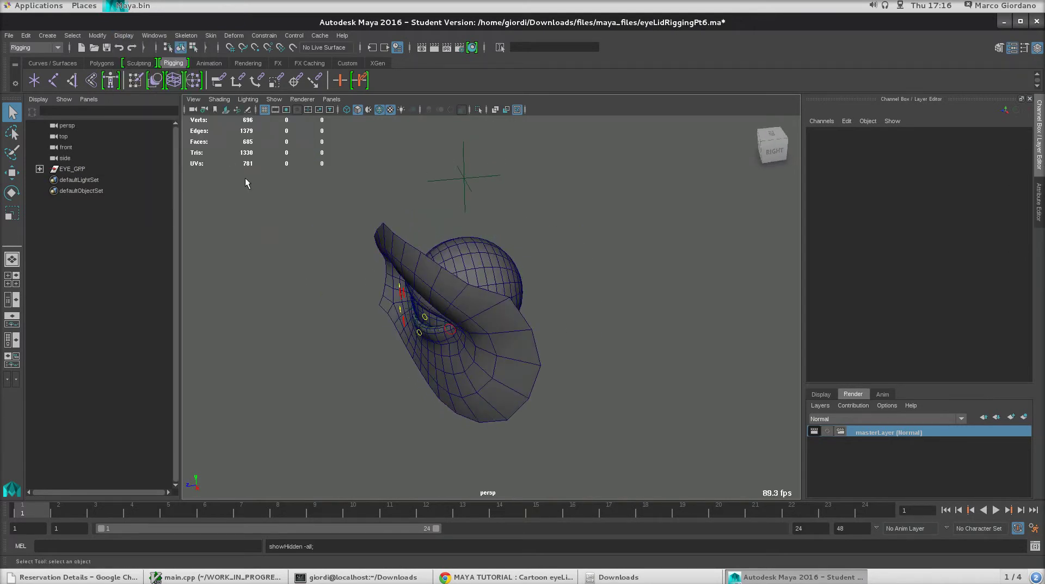
{"action": "left_click", "coordinate": [274, 99]}
{"action": "left_click", "coordinate": [285, 126]}
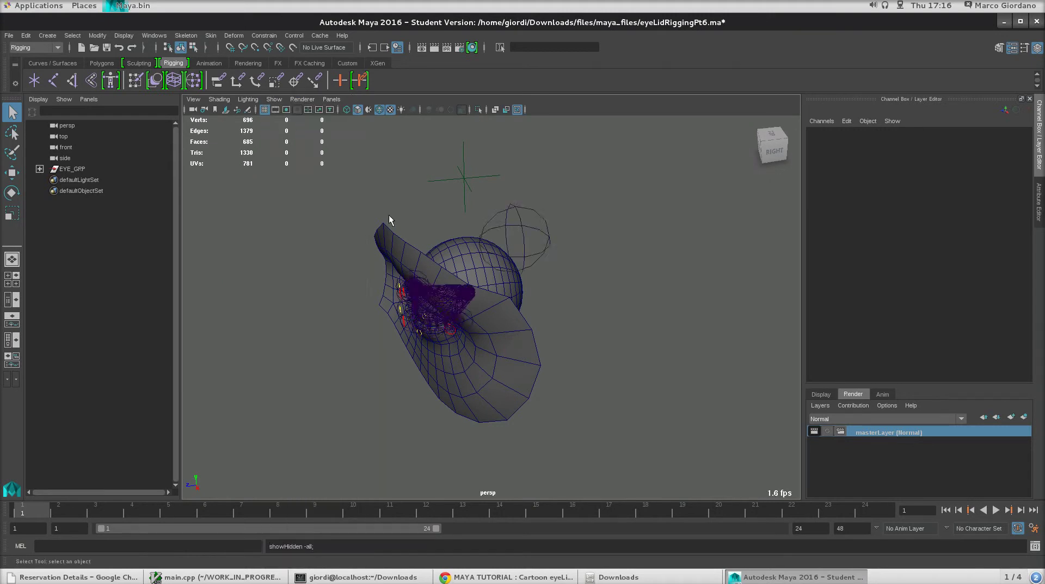
{"action": "left_click_drag", "start_coordinate": [390, 220], "coordinate": [472, 319], "text": "alt"}
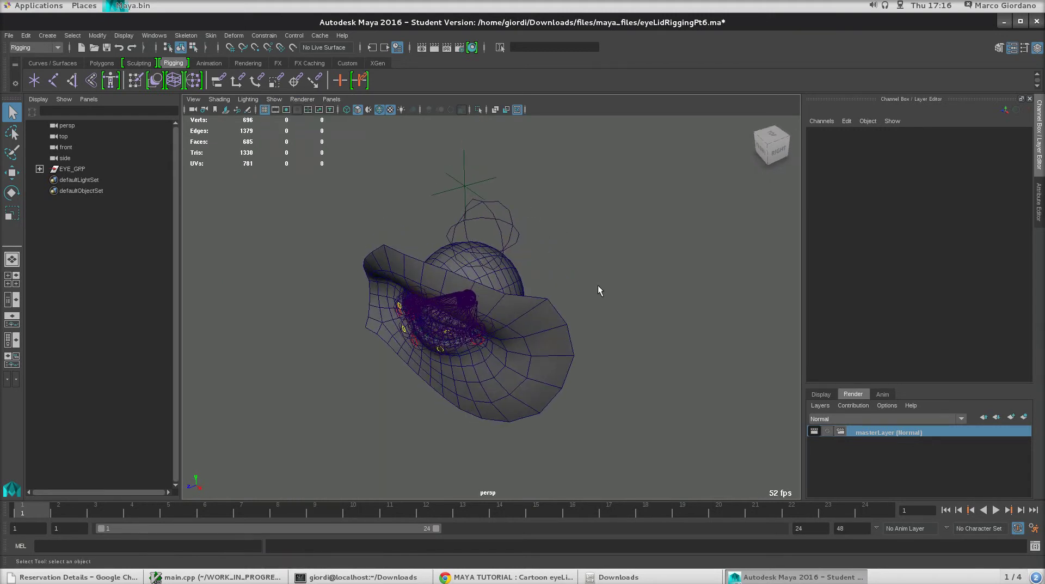
{"action": "left_click_drag", "start_coordinate": [598, 286], "coordinate": [610, 262], "text": "alt"}
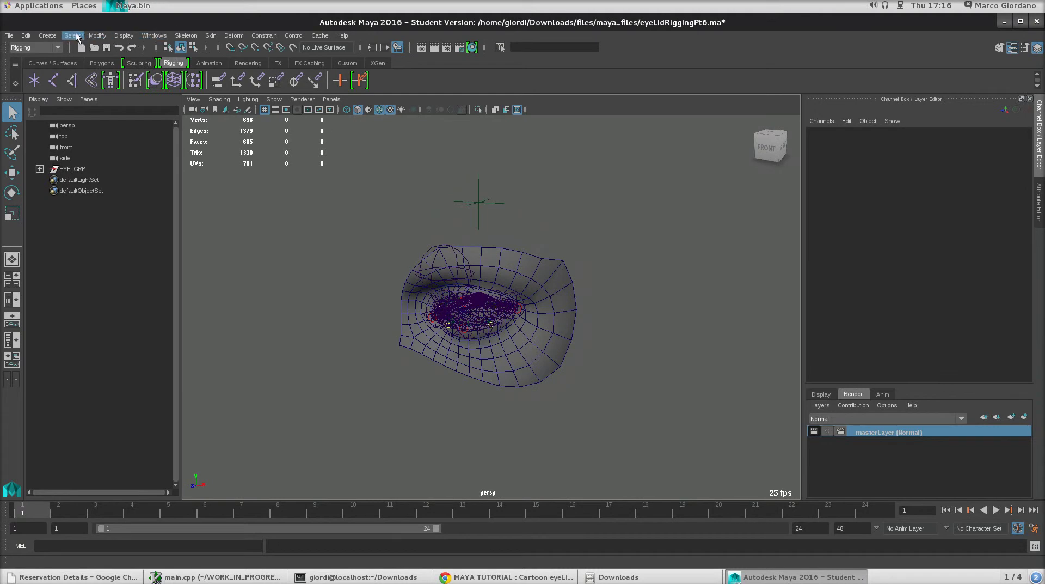
Create a NURBS circle at the scene origin
{"action": "left_click", "coordinate": [47, 35]}
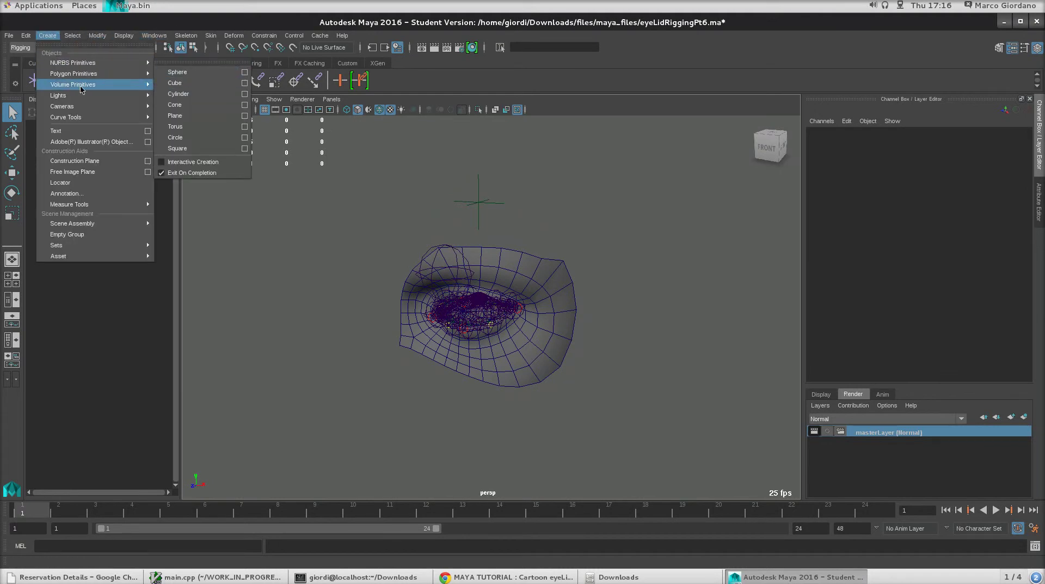
{"action": "mouse_move", "coordinate": [85, 84]}
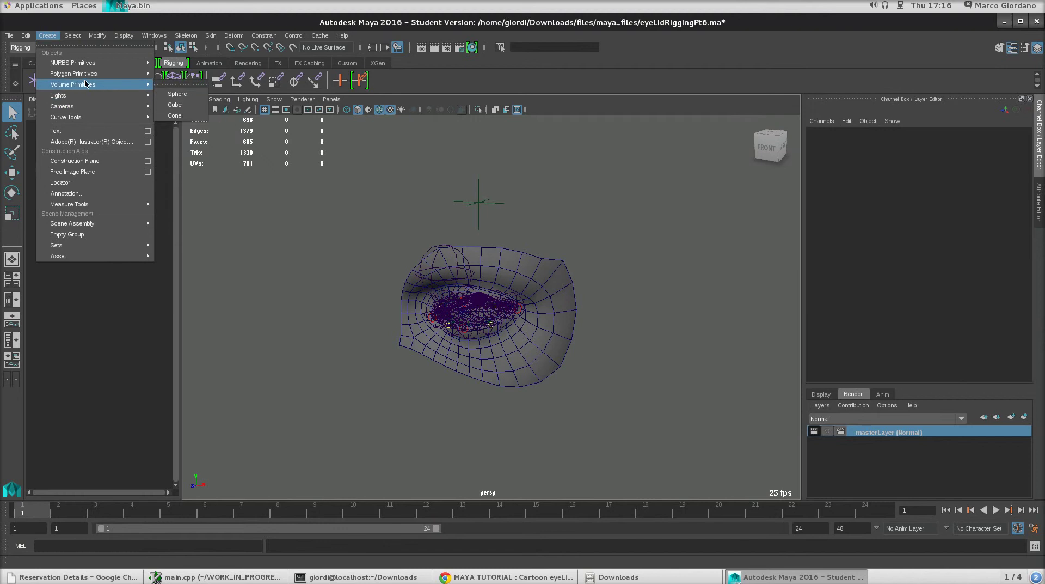
{"action": "mouse_move", "coordinate": [98, 105]}
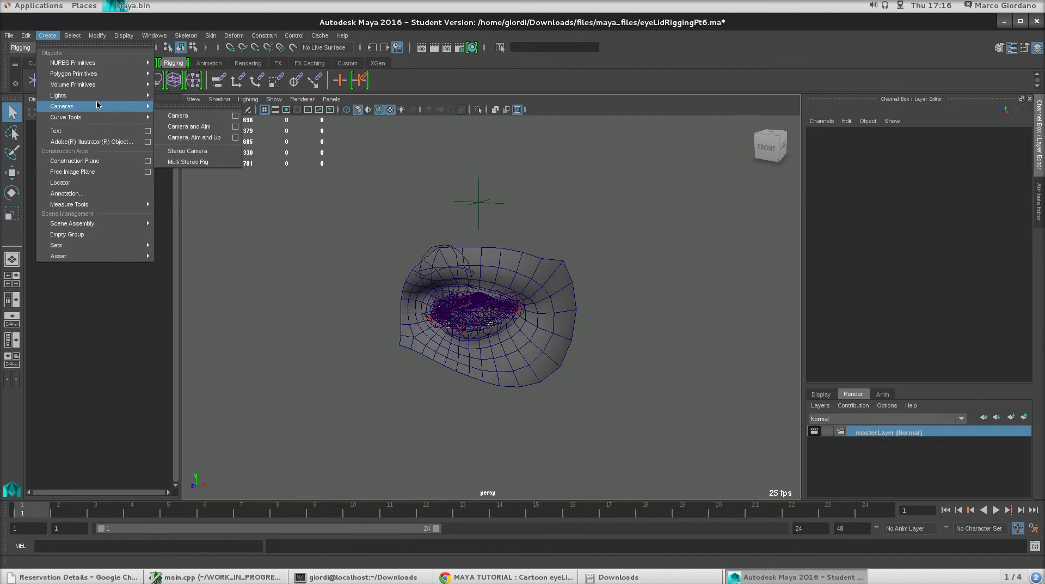
{"action": "mouse_move", "coordinate": [106, 61]}
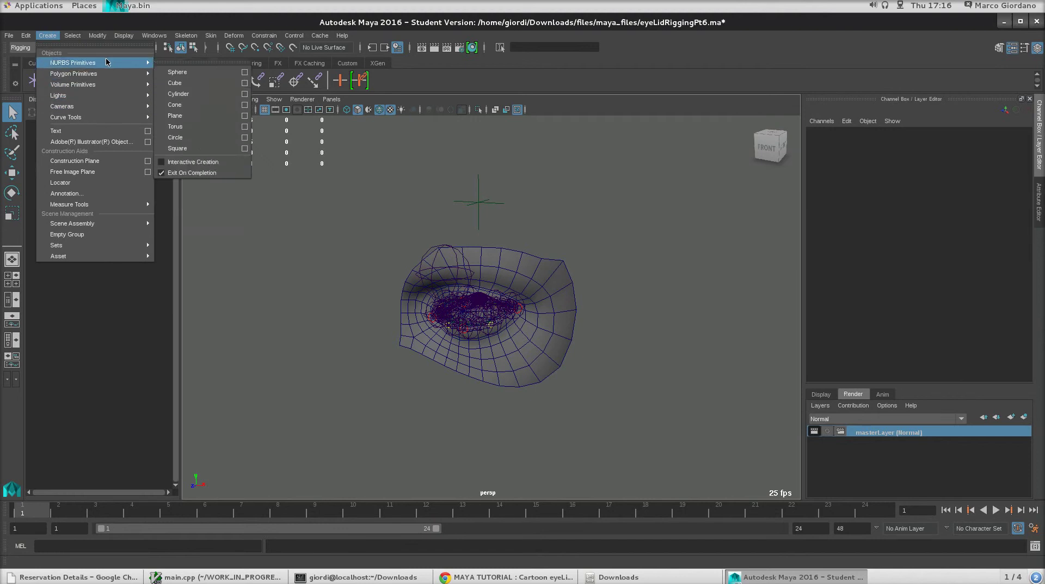
{"action": "left_click", "coordinate": [199, 138]}
{"action": "scroll", "coordinate": [484, 387], "scroll_direction": "down", "scroll_amount": 10}
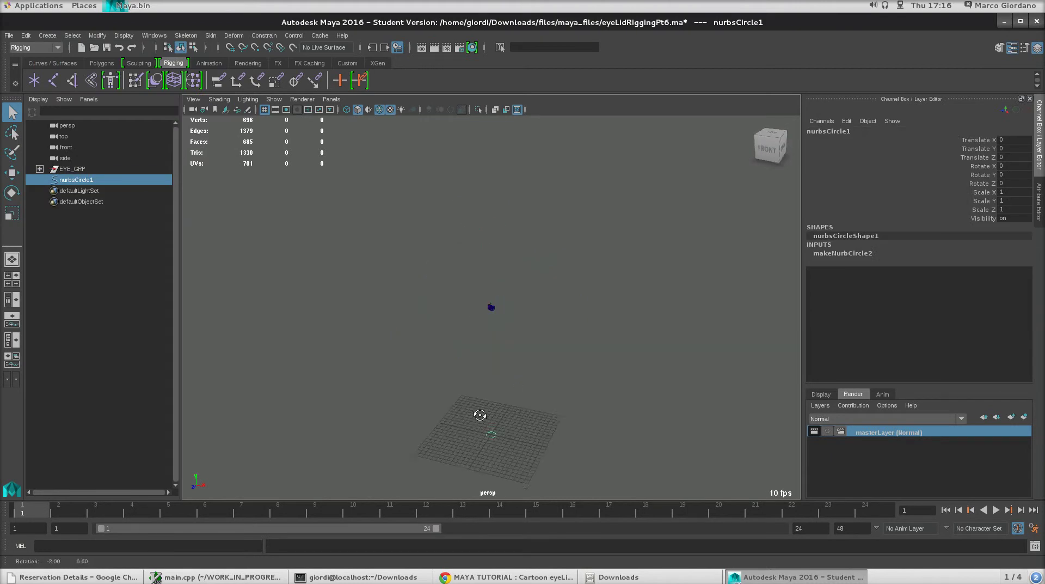
Move the circle up to the eye and point-snap it to the eyeball's centre, at about X 0.515, Y 29.675, Z 1.594
{"action": "key", "text": "w"}
{"action": "left_click_drag", "start_coordinate": [488, 428], "coordinate": [394, 341]}
{"action": "scroll", "coordinate": [488, 303], "scroll_direction": "up", "scroll_amount": 5}
{"action": "key", "text": "v"}
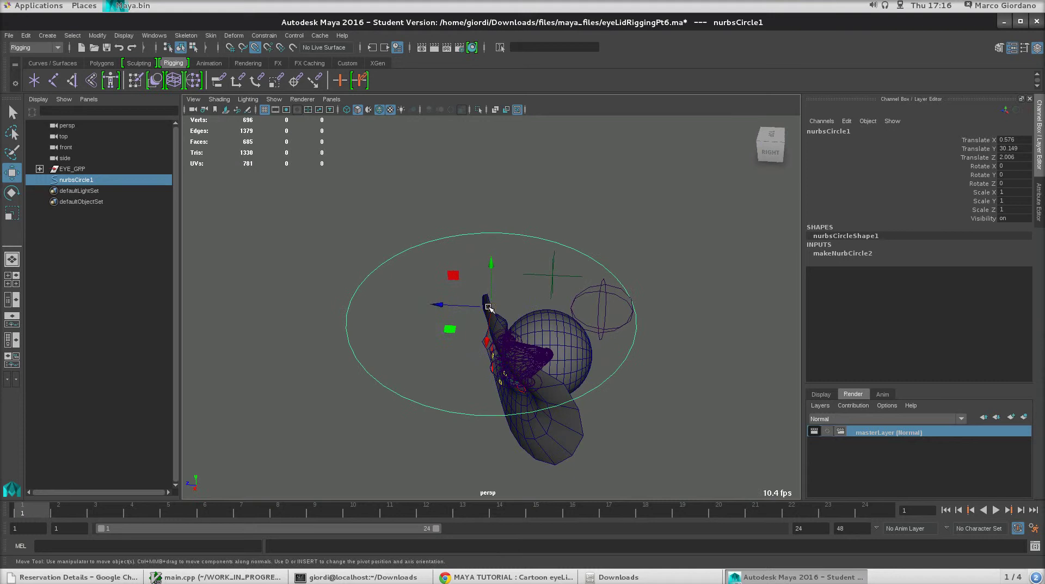
{"action": "left_click_drag", "start_coordinate": [491, 307], "coordinate": [549, 355]}
{"action": "left_click_drag", "start_coordinate": [495, 375], "coordinate": [532, 345], "text": "alt"}
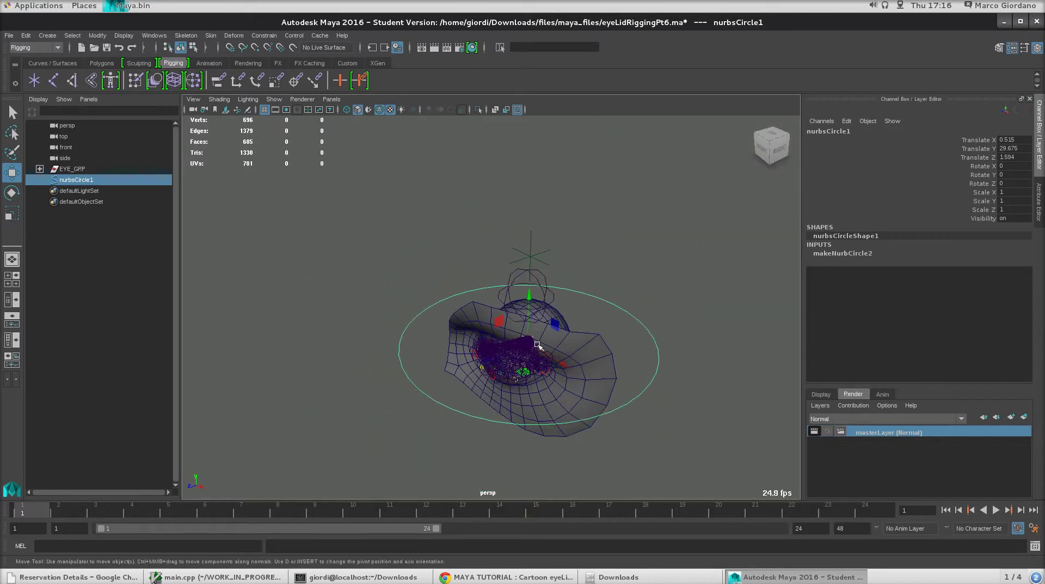
Rename the circle to main_CNT, using the same uppercase suffix as the existing eye corner control
{"action": "double_click", "coordinate": [61, 180]}
{"action": "type", "text": "main_c"}
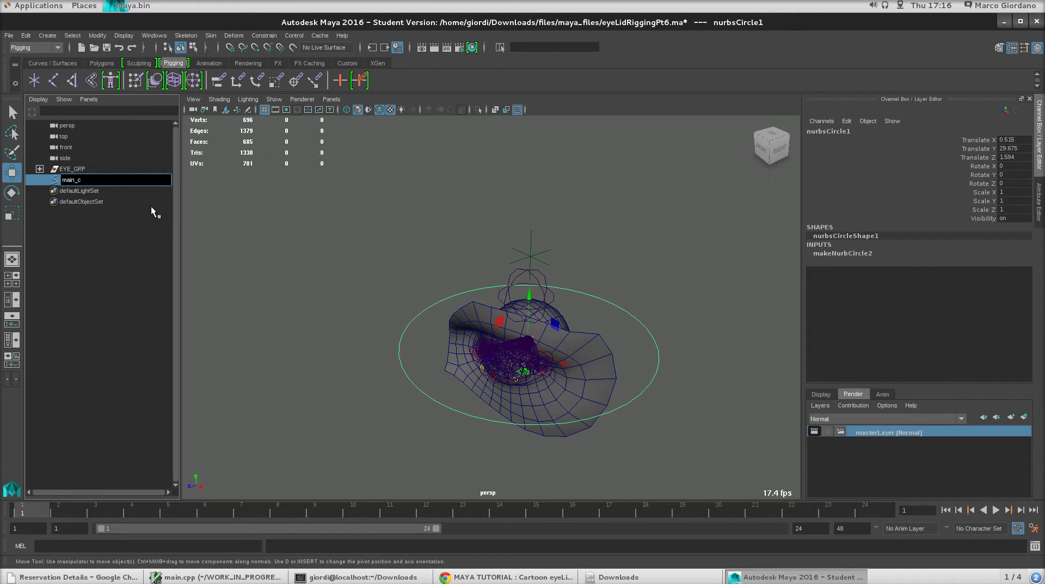
{"action": "type", "text": "nt"}
{"action": "key", "text": "Return"}
{"action": "scroll", "coordinate": [397, 310], "scroll_direction": "up", "scroll_amount": 10}
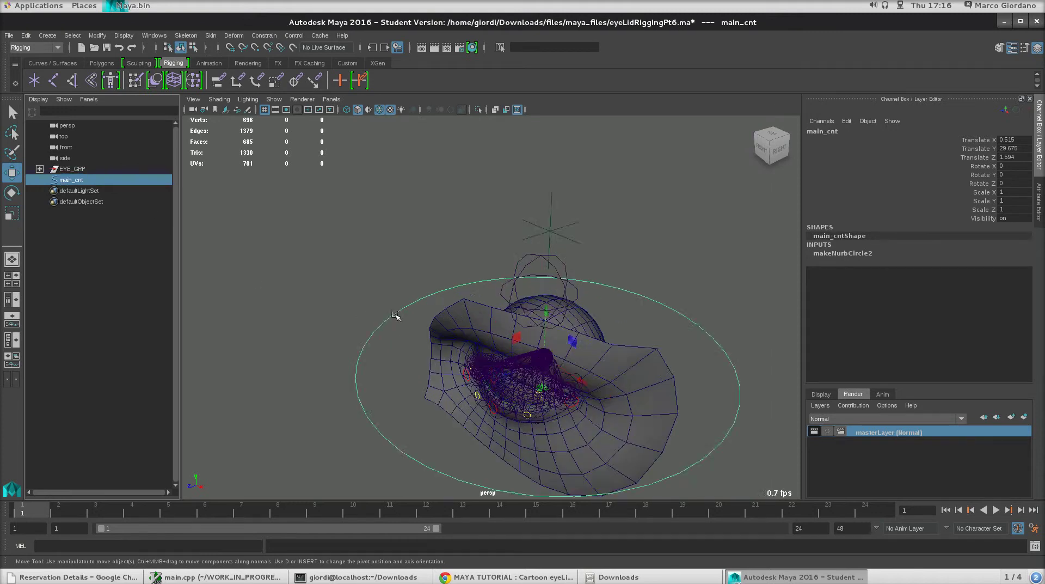
{"action": "left_click", "coordinate": [461, 327]}
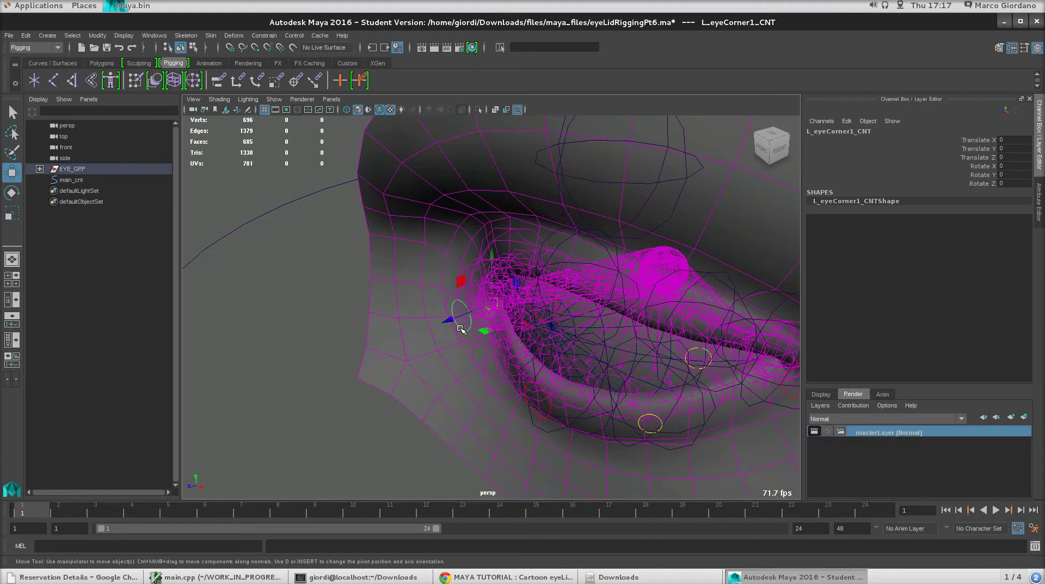
{"action": "double_click", "coordinate": [86, 180]}
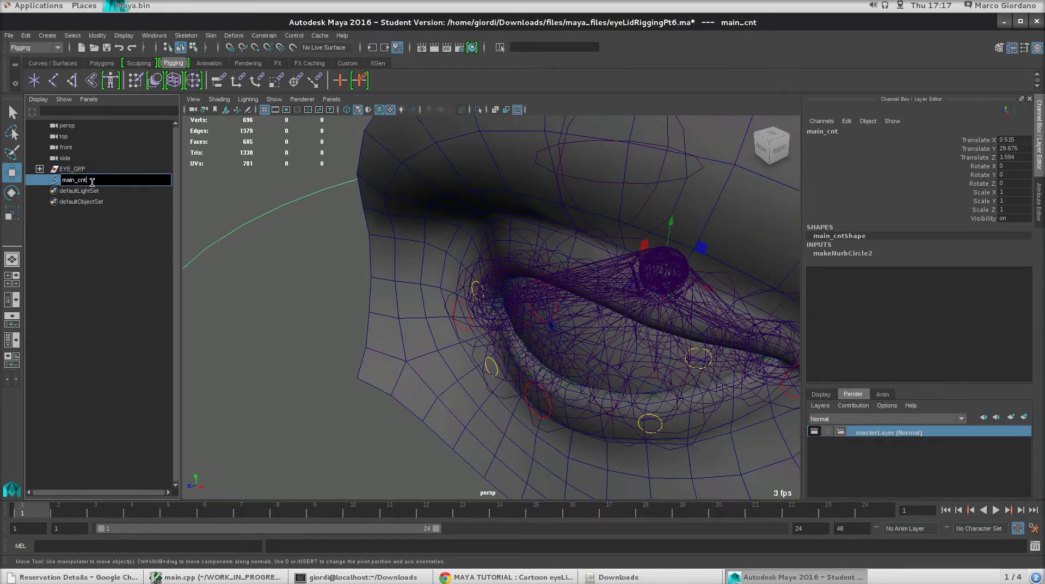
{"action": "type", "text": "CNT"}
{"action": "key", "text": "Return"}
{"action": "scroll", "coordinate": [315, 329], "scroll_direction": "down", "scroll_amount": 8}
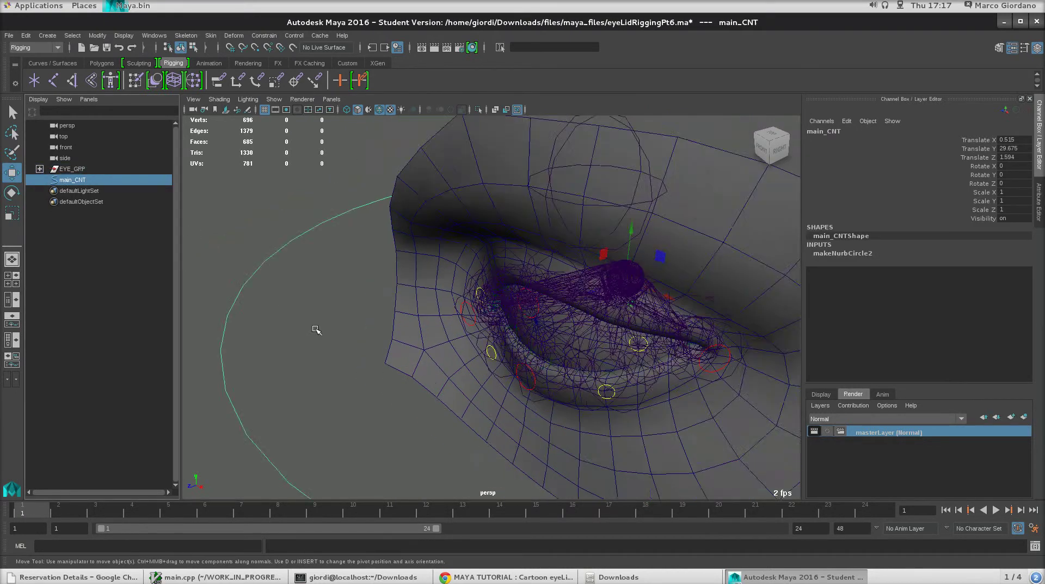
Parent-constrain EYE_GRP to the main_CNT control, after undoing the circle's trial move
{"action": "left_click_drag", "start_coordinate": [316, 329], "coordinate": [490, 204], "text": "alt"}
{"action": "key", "text": "ctrl+z"}
{"action": "left_click", "coordinate": [79, 169], "text": "ctrl"}
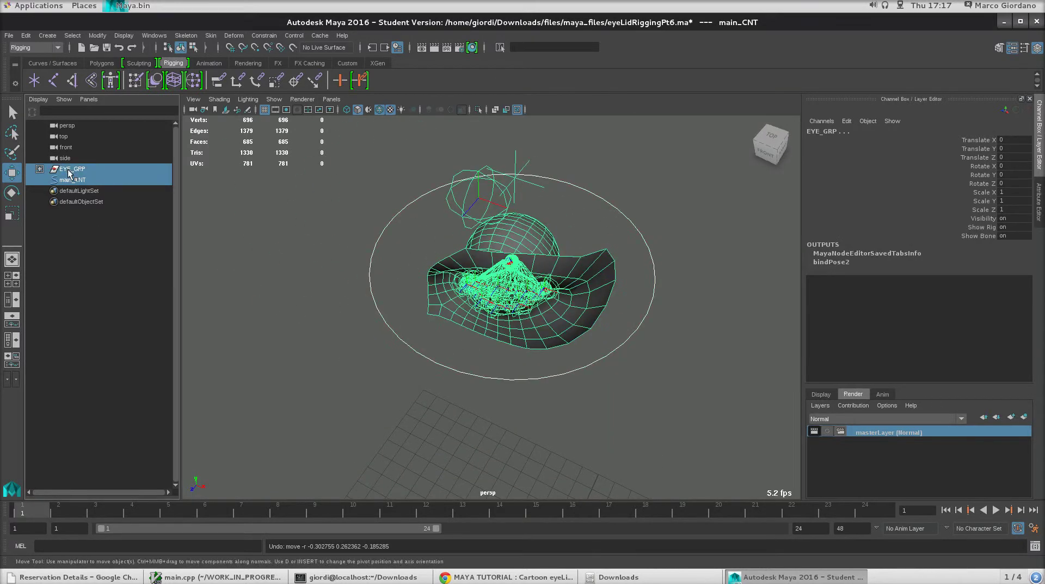
{"action": "left_click", "coordinate": [267, 37]}
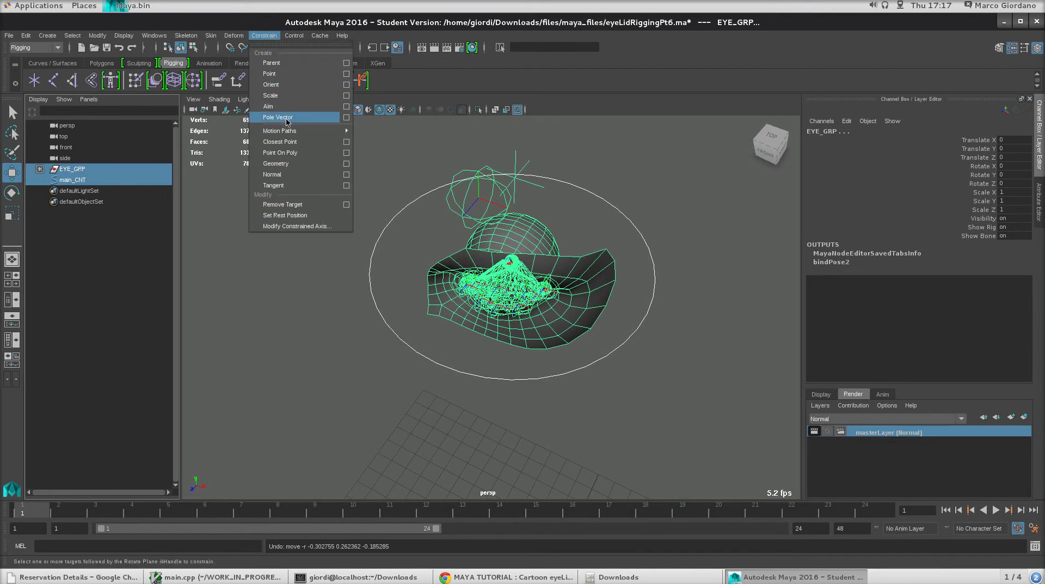
{"action": "left_click", "coordinate": [347, 62]}
{"action": "left_click", "coordinate": [385, 373]}
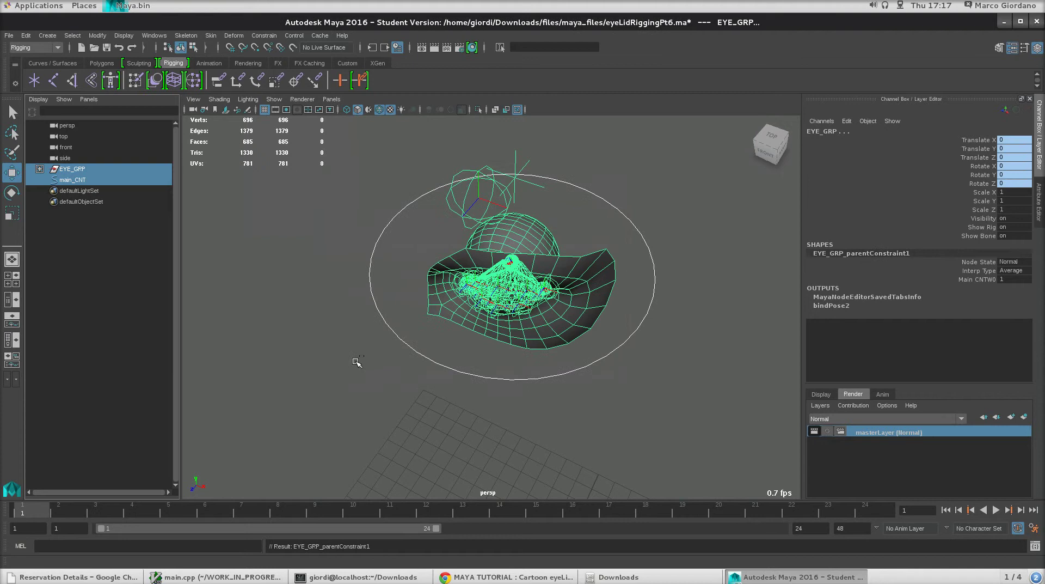
Select the main_CNT circle and the face mesh in turn to inspect the constrained eye rig
{"action": "left_click", "coordinate": [260, 36]}
{"action": "left_click", "coordinate": [400, 338]}
{"action": "left_click_drag", "start_coordinate": [507, 257], "coordinate": [603, 370]}
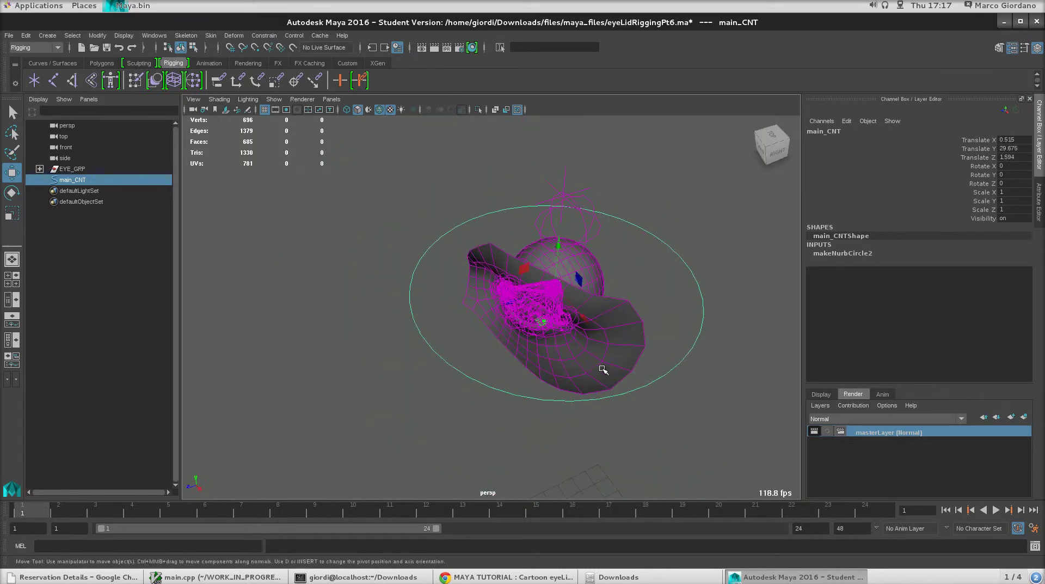
{"action": "left_click", "coordinate": [471, 412]}
{"action": "left_click", "coordinate": [527, 355]}
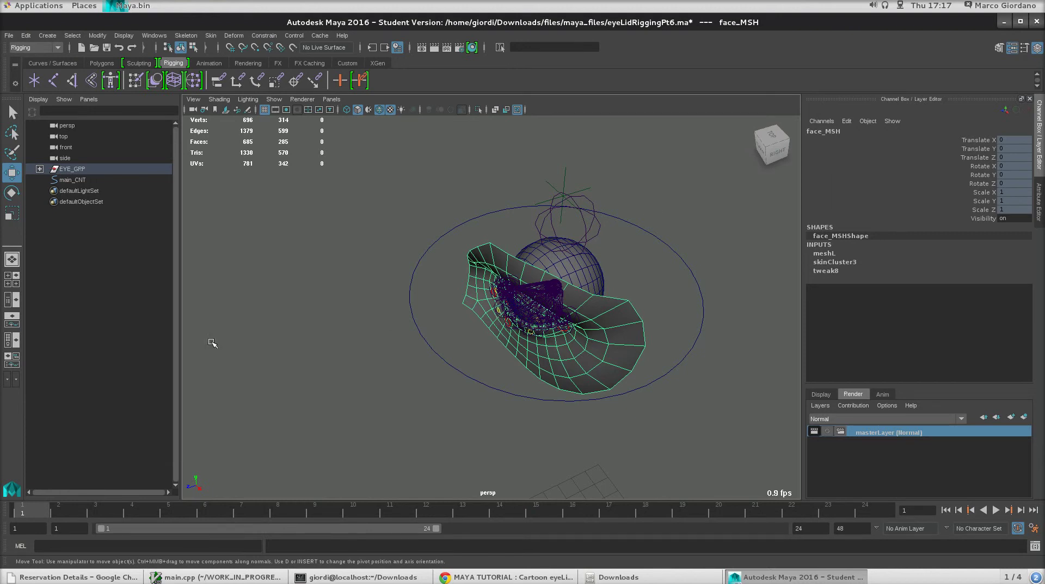
Clear the selection, create an empty group and rename it world_NULL
{"action": "left_click", "coordinate": [90, 297]}
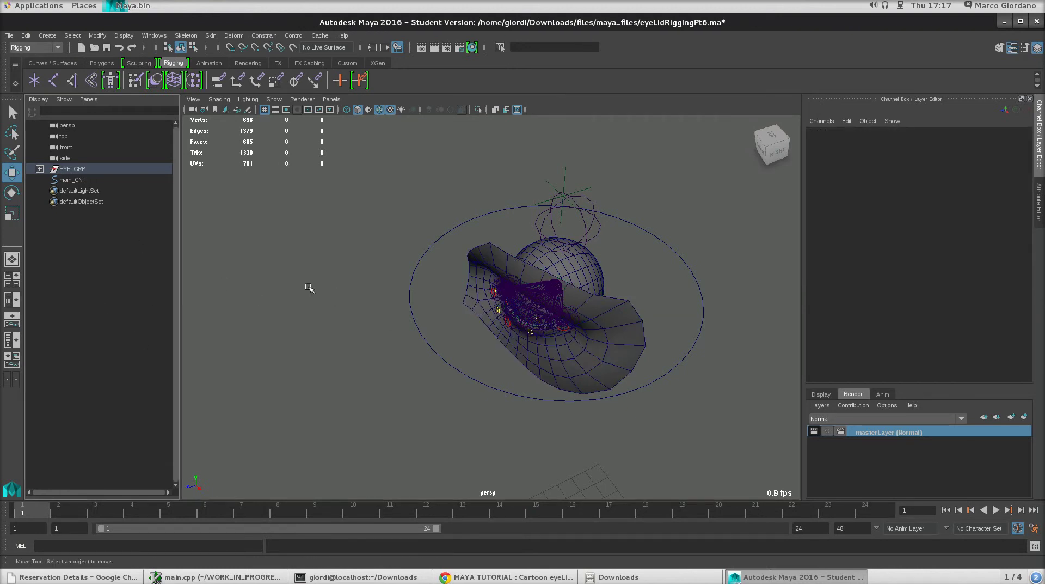
{"action": "key", "text": "ctrl+g"}
{"action": "double_click", "coordinate": [815, 131]}
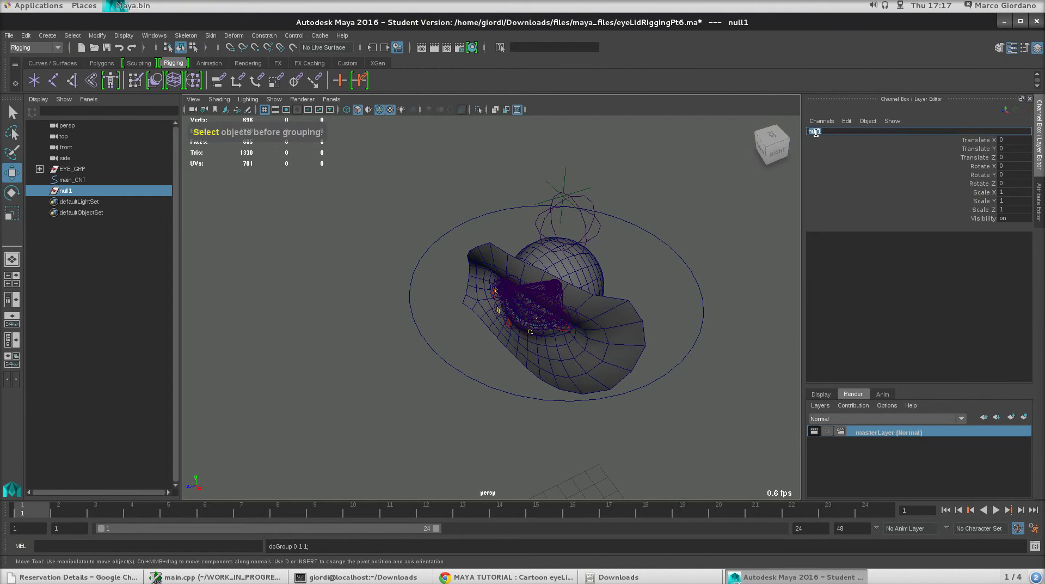
{"action": "type", "text": "world"}
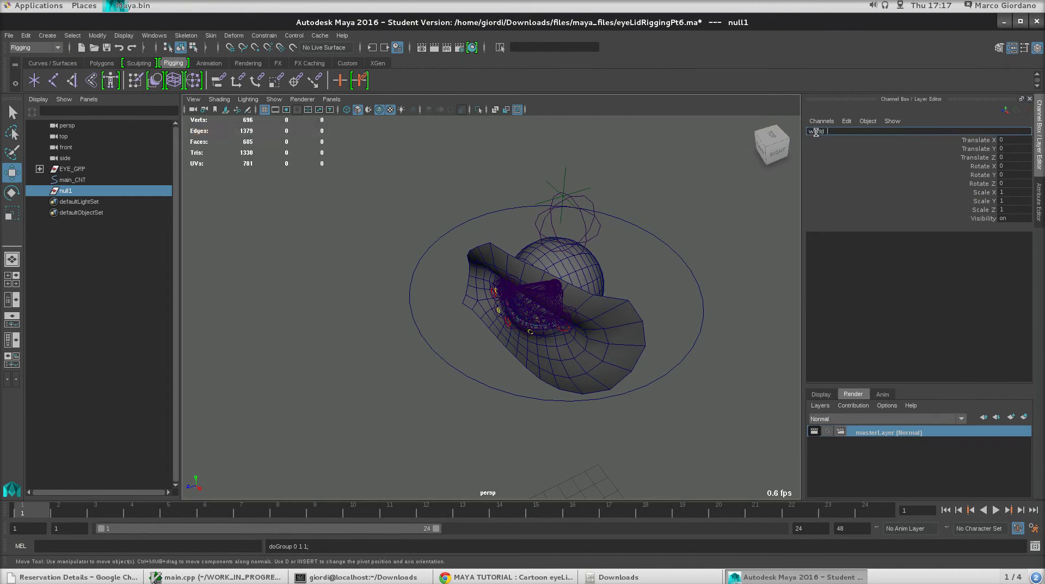
{"action": "type", "text": "_NULL"}
{"action": "key", "text": "Return"}
{"action": "left_click_drag", "start_coordinate": [357, 341], "coordinate": [492, 344], "text": "alt"}
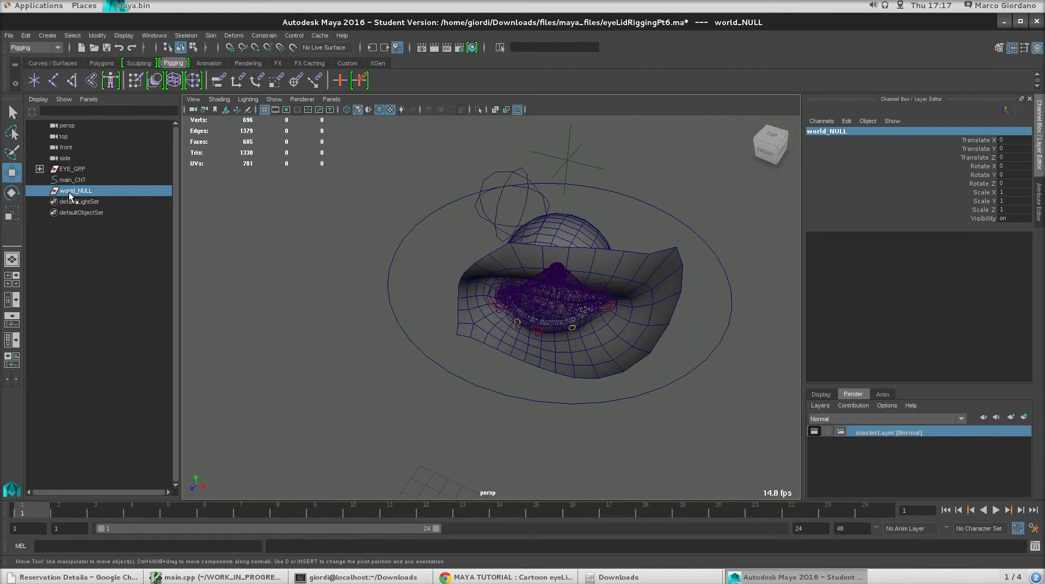
{"action": "key", "text": "f"}
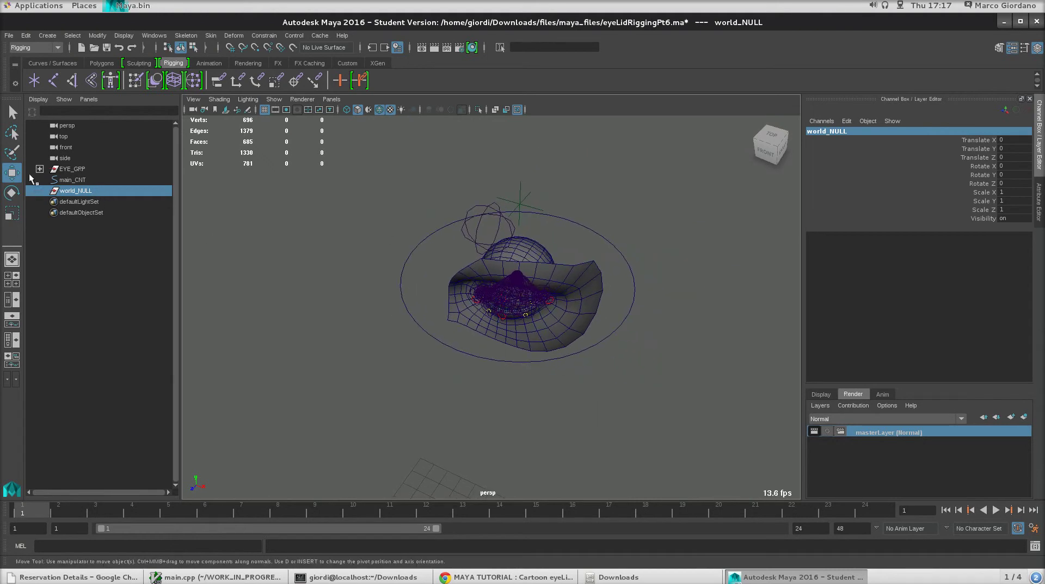
Parent the face_MSH mesh under the world_NULL group
{"action": "left_click", "coordinate": [493, 334]}
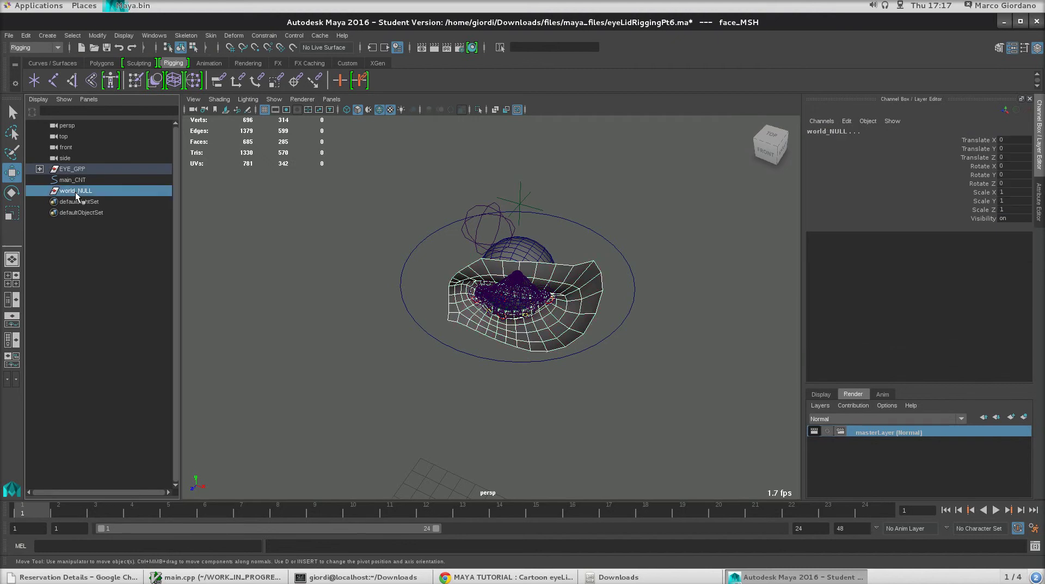
{"action": "key", "text": "p"}
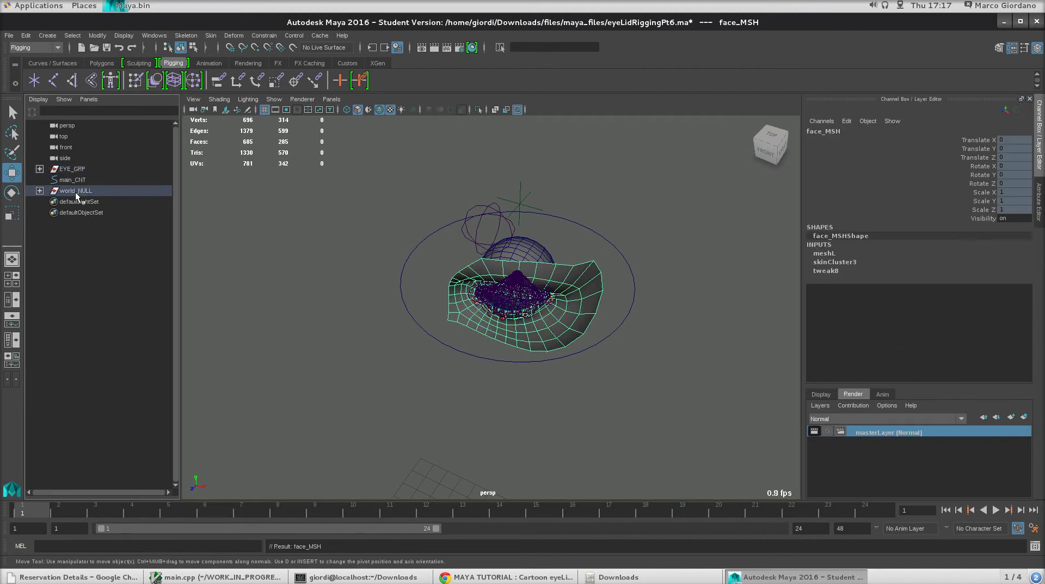
{"action": "left_click", "coordinate": [77, 191]}
Move the main_CNT control upward to test the rig and undo the trial move
{"action": "left_click", "coordinate": [462, 348]}
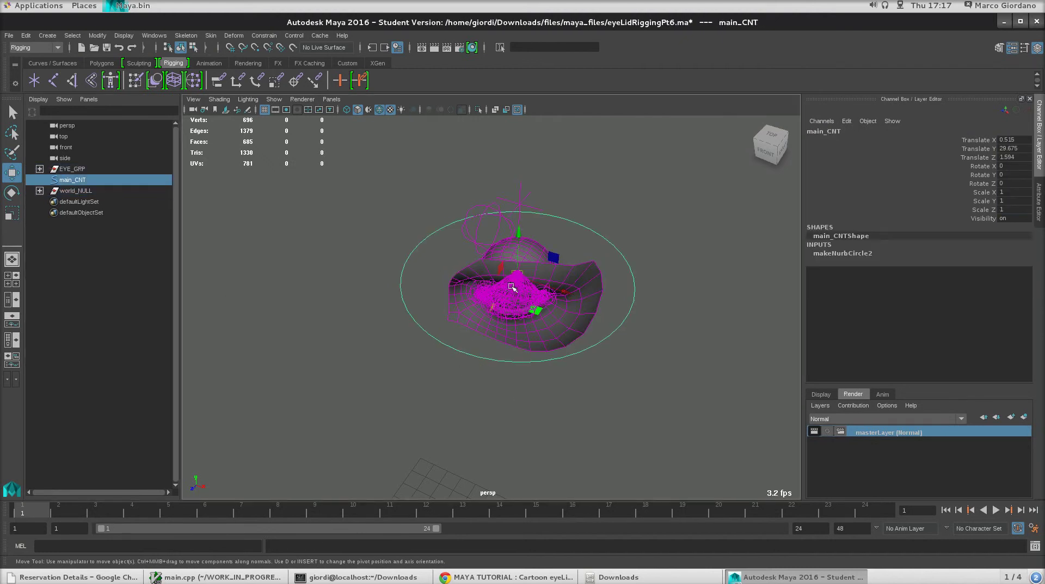
{"action": "left_click_drag", "start_coordinate": [513, 283], "coordinate": [510, 207]}
{"action": "key", "text": "ctrl+z"}
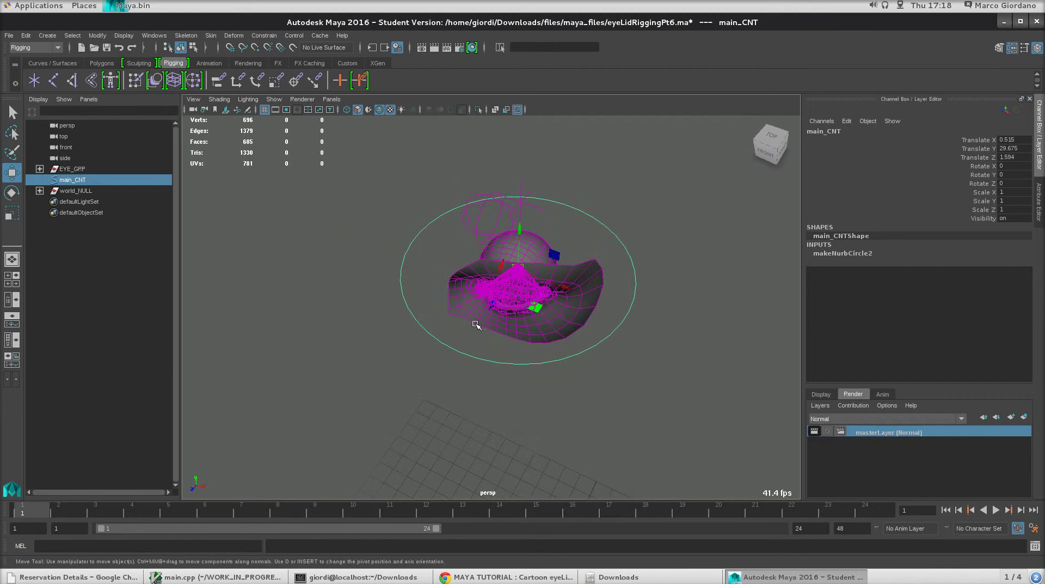
Clear the selection and create a new empty group at the top of the hierarchy
{"action": "right_click_drag", "start_coordinate": [475, 324], "coordinate": [348, 252], "text": "alt"}
{"action": "left_click", "coordinate": [362, 344]}
{"action": "key", "text": "ctrl+g"}
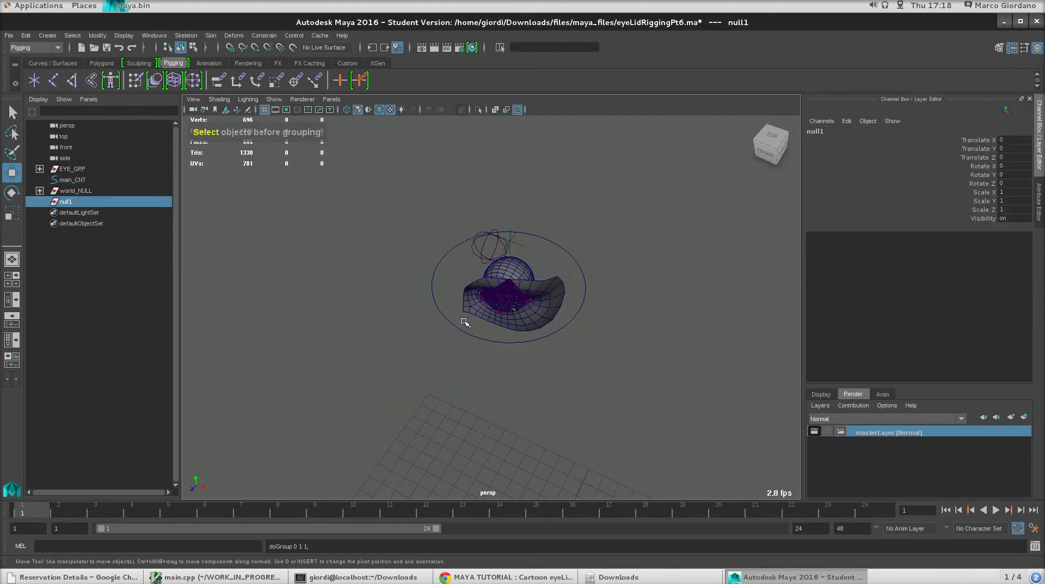
Try to parent main_CNT under null1 and zero its translation, undo the zeroing and unparent the control
{"action": "left_click", "coordinate": [461, 327]}
{"action": "left_click", "coordinate": [65, 201], "text": "ctrl"}
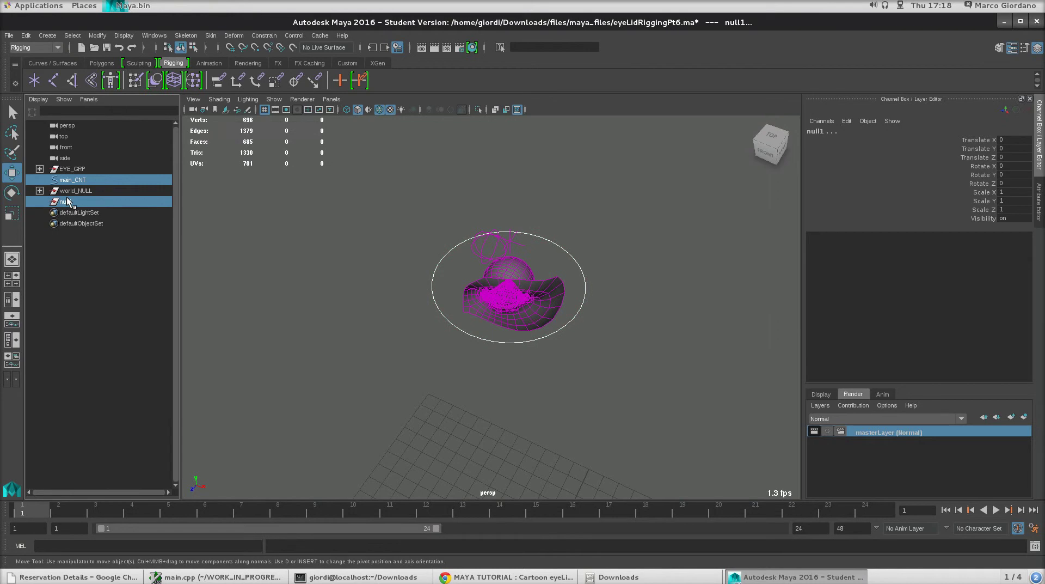
{"action": "key", "text": "p"}
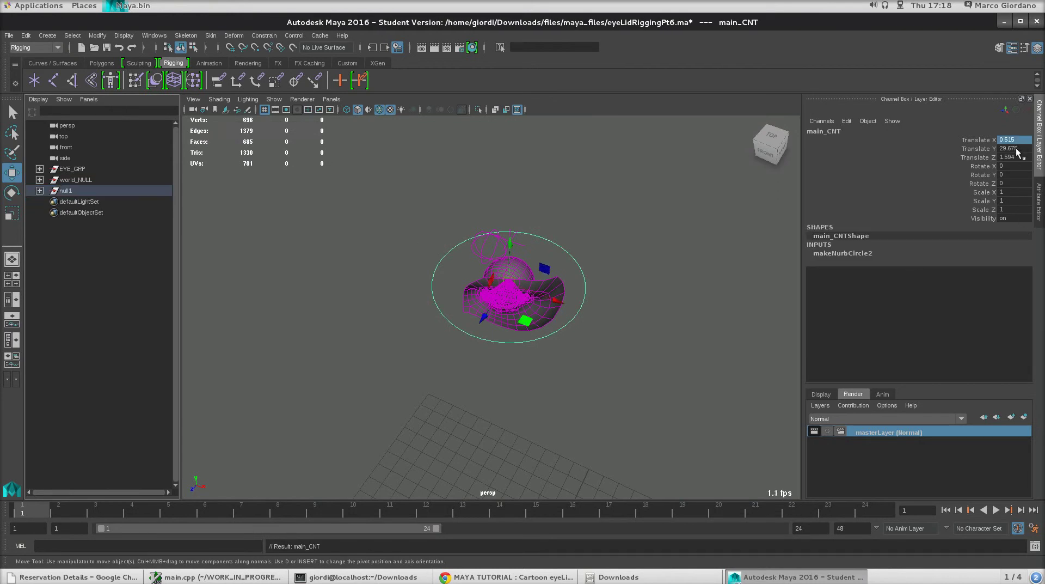
{"action": "left_click", "coordinate": [1014, 157], "text": "shift"}
{"action": "type", "text": "0"}
{"action": "key", "text": "Return"}
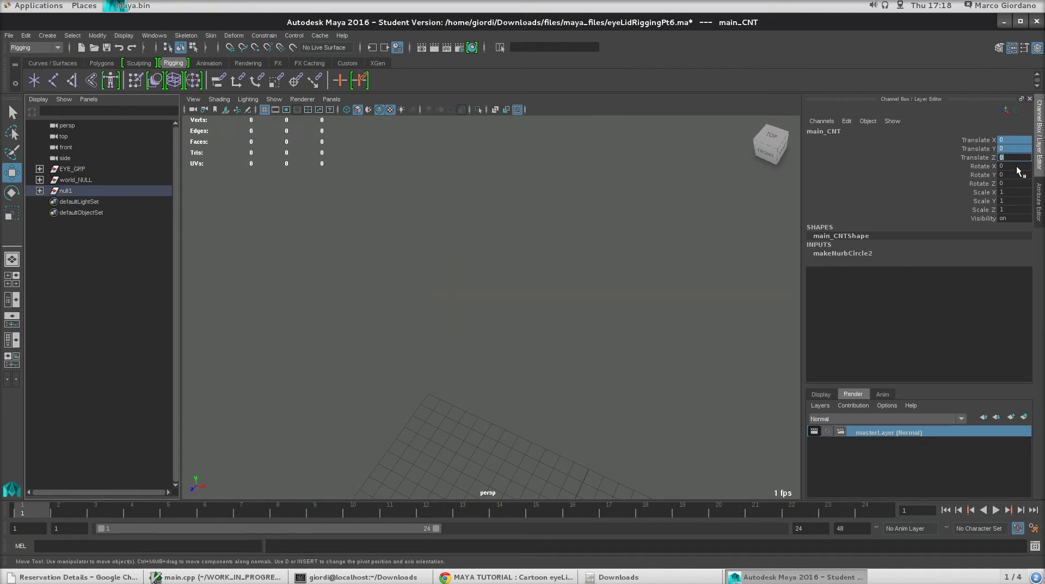
{"action": "key", "text": "ctrl+z"}
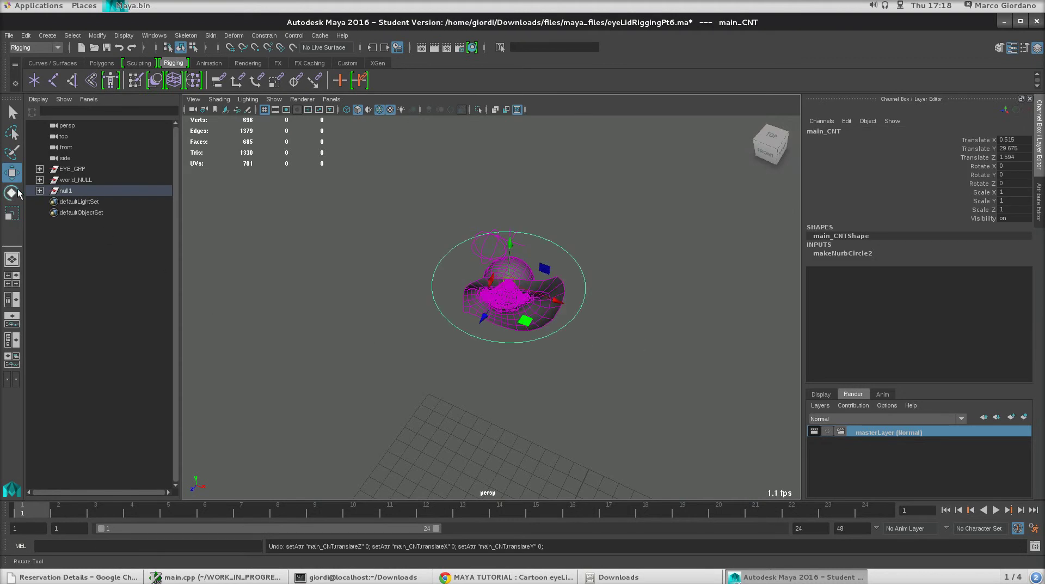
{"action": "left_click", "coordinate": [39, 191]}
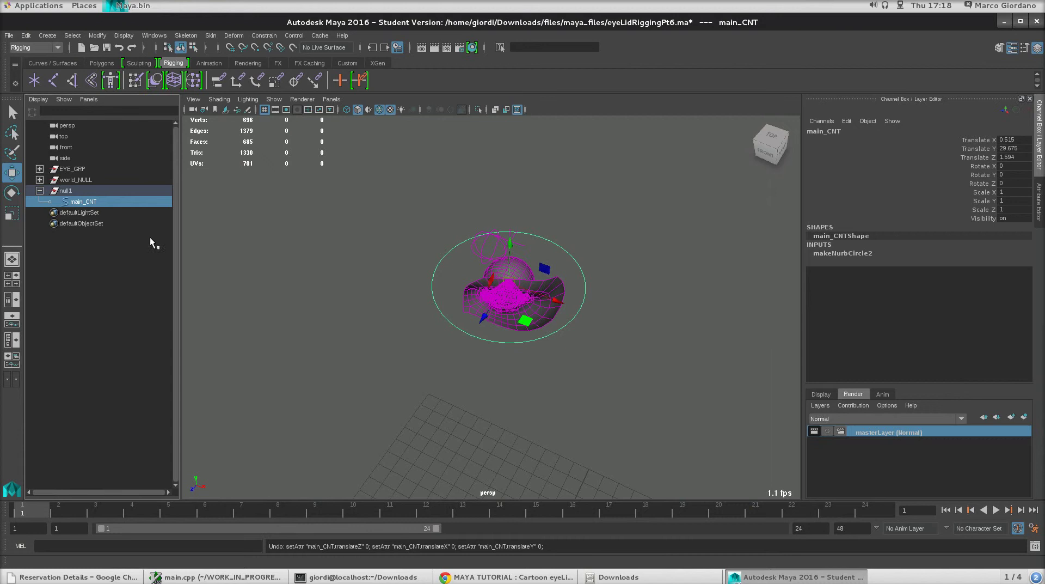
{"action": "key", "text": "shift+p"}
Parent null1 under main_CNT and set its Translate X, Y and Z to 0 to align it with the control
{"action": "left_click", "coordinate": [57, 193]}
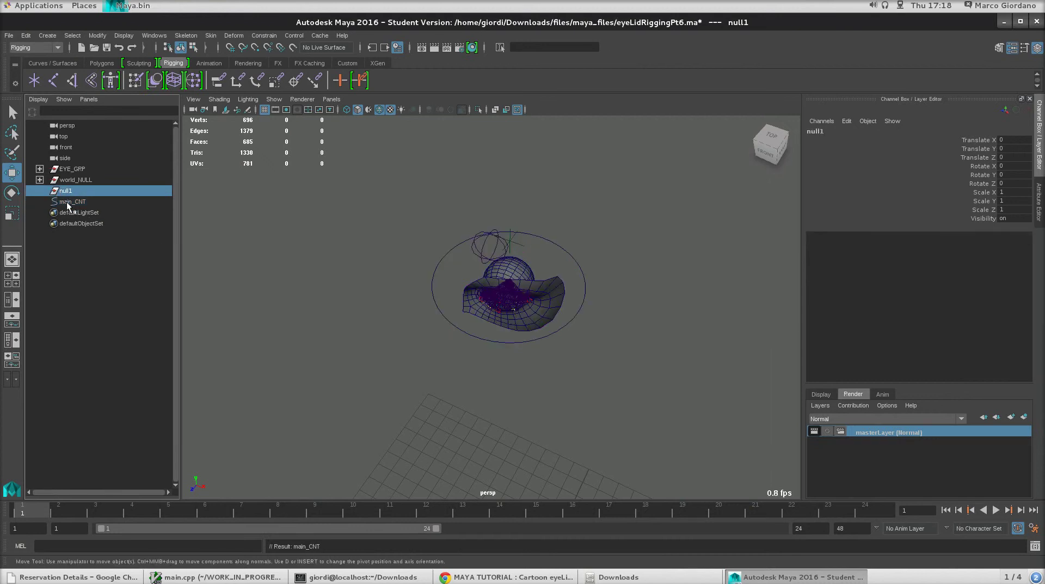
{"action": "left_click", "coordinate": [67, 202], "text": "ctrl"}
{"action": "key", "text": "p"}
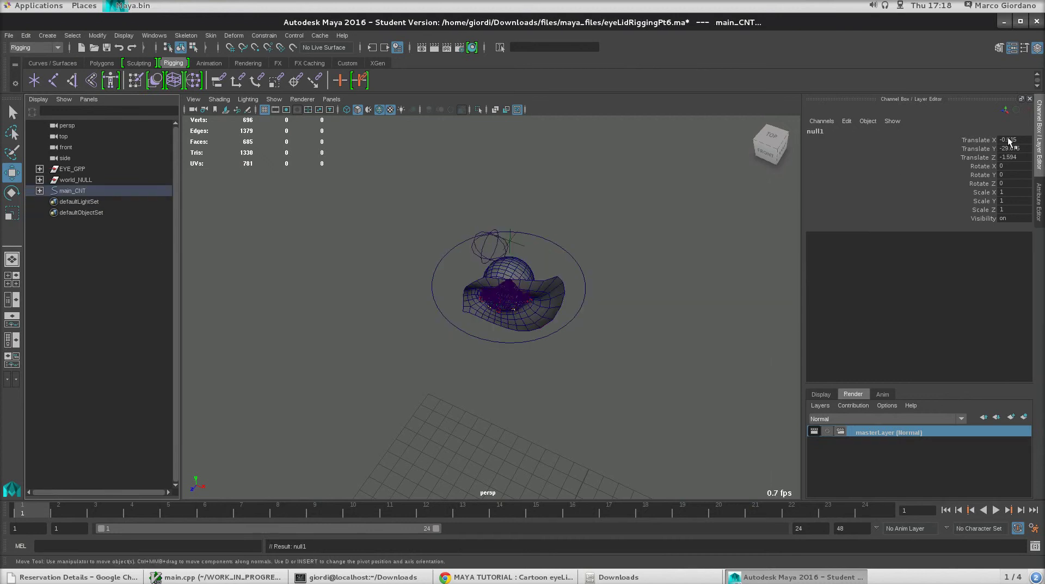
{"action": "left_click_drag", "start_coordinate": [1014, 139], "coordinate": [1014, 170]}
{"action": "type", "text": "0"}
{"action": "key", "text": "Return"}
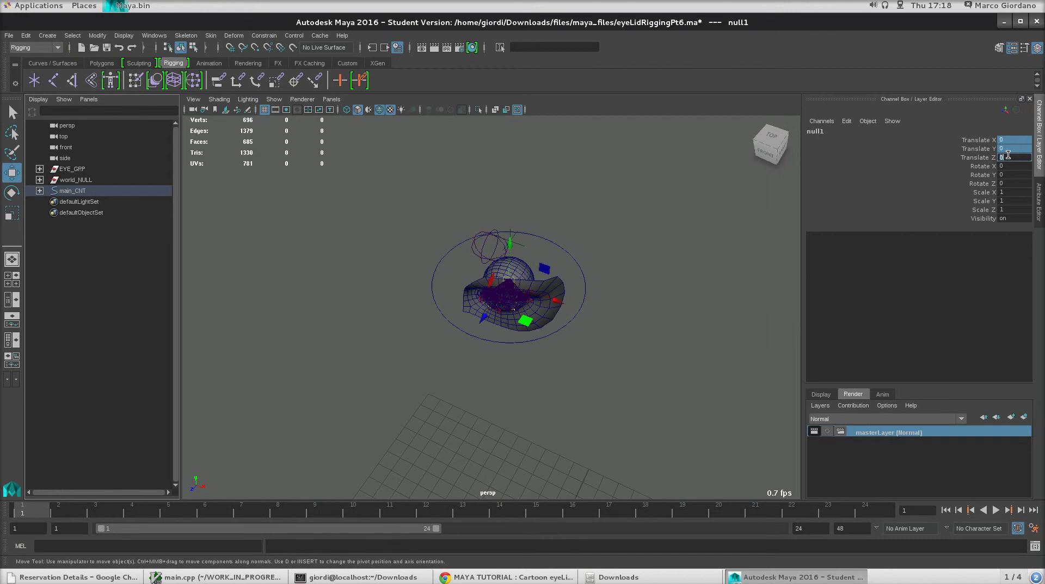
Unparent the aligned null1 and parent main_CNT under it
{"action": "left_click", "coordinate": [39, 191]}
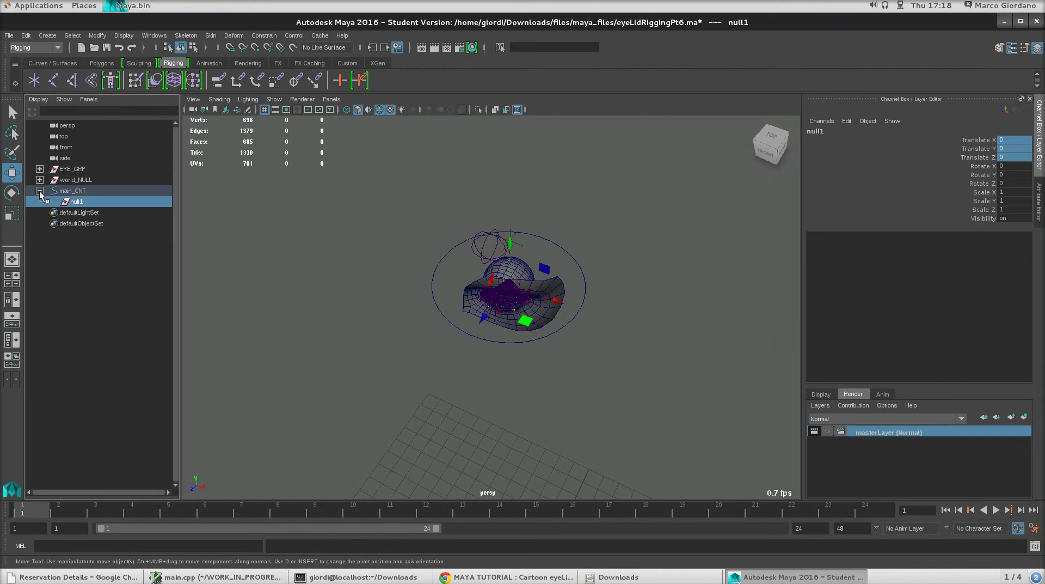
{"action": "key", "text": "shift+p"}
{"action": "left_click", "coordinate": [72, 191]}
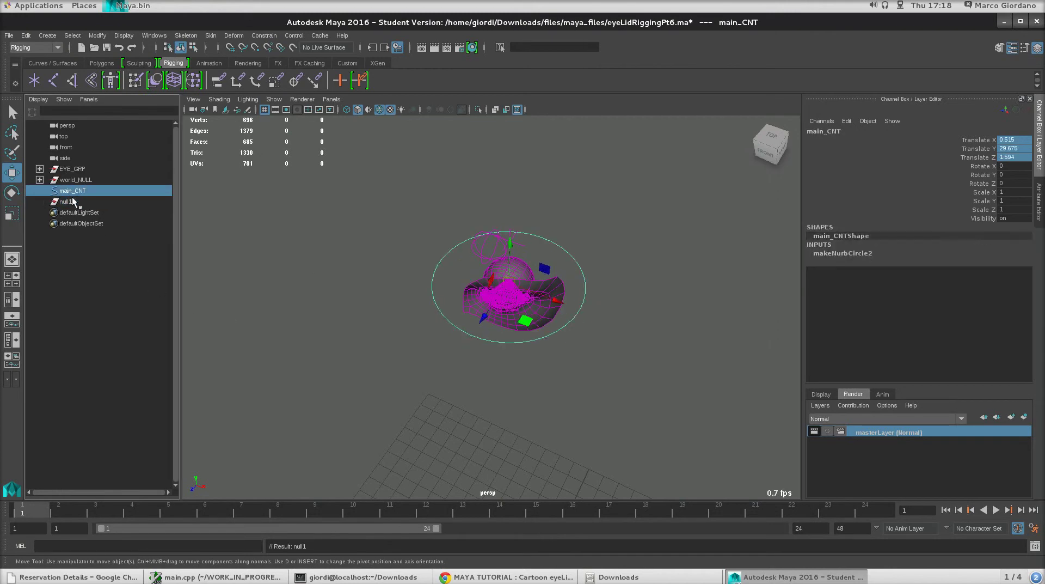
{"action": "left_click", "coordinate": [74, 200], "text": "ctrl"}
{"action": "key", "text": "p"}
Rename null1 as main_GRP
{"action": "double_click", "coordinate": [85, 190]}
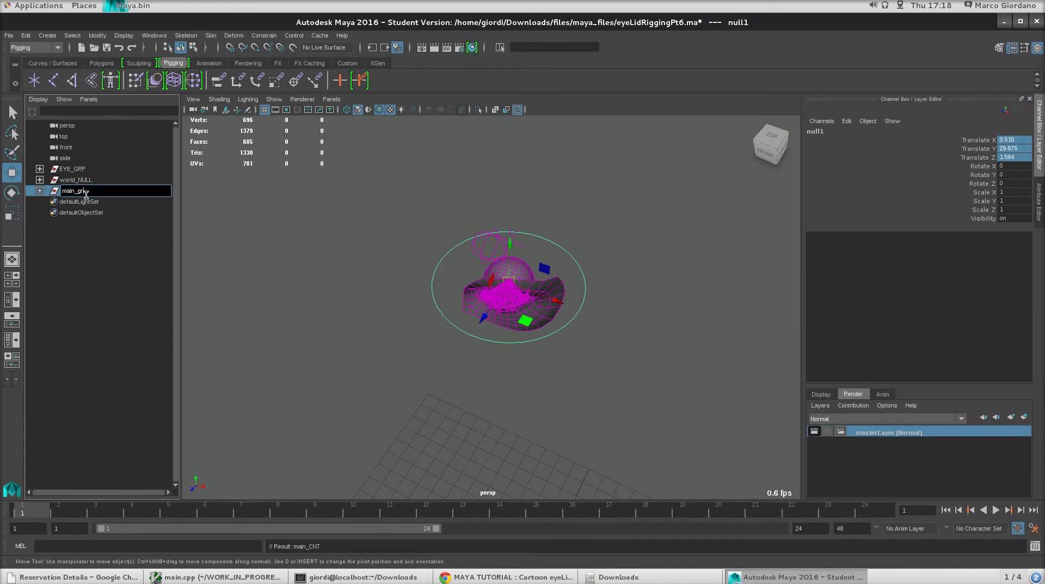
{"action": "type", "text": "main_GRP"}
{"action": "key", "text": "Return"}
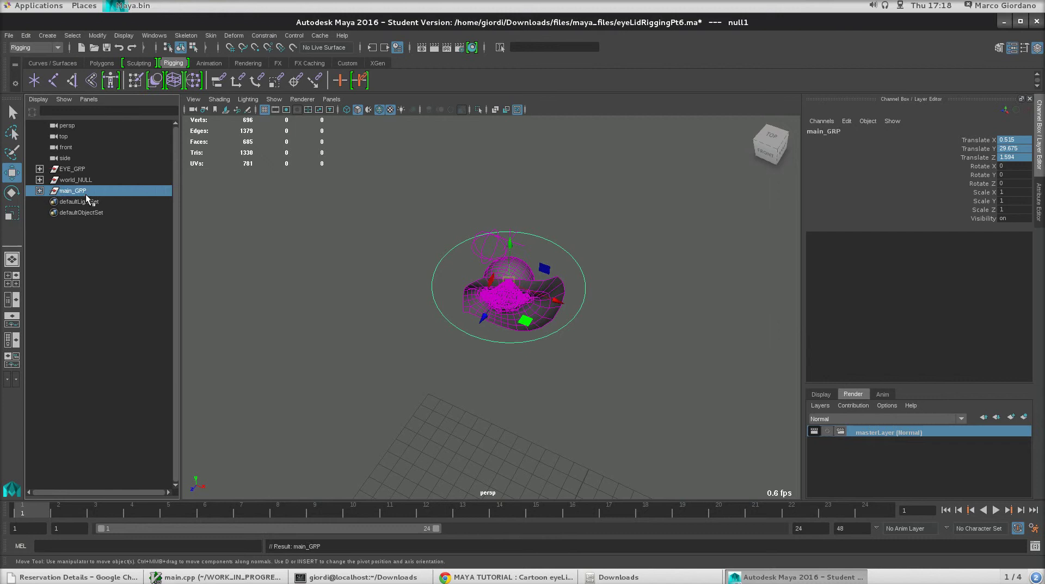
Move the main_CNT control to about -0.557, 0.33, -0.122 to test how the eye rig follows
{"action": "left_click", "coordinate": [447, 315]}
{"action": "left_click_drag", "start_coordinate": [508, 281], "coordinate": [476, 242]}
{"action": "middle_click_drag", "start_coordinate": [479, 299], "coordinate": [479, 319], "text": "alt"}
{"action": "right_click_drag", "start_coordinate": [479, 318], "coordinate": [521, 296], "text": "alt"}
{"action": "left_click_drag", "start_coordinate": [521, 297], "coordinate": [464, 262], "text": "alt"}
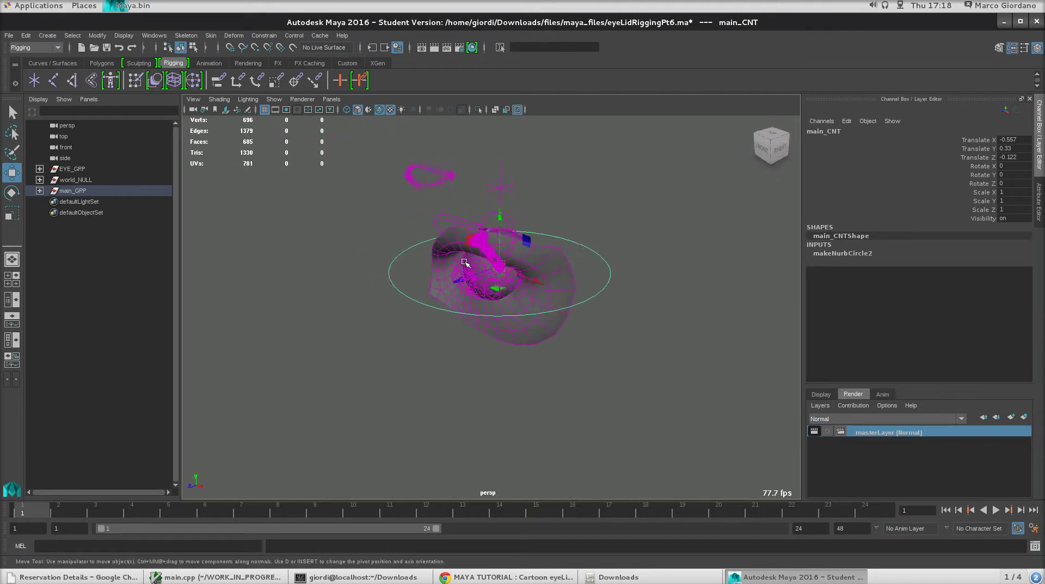
Examine the displaced eyelid and select the L_lidBlink_CRV and L_upLidLow_CRV curves in turn to check their inputs
{"action": "middle_click_drag", "start_coordinate": [465, 262], "coordinate": [505, 285], "text": "alt"}
{"action": "right_click_drag", "start_coordinate": [505, 285], "coordinate": [577, 327], "text": "alt"}
{"action": "middle_click_drag", "start_coordinate": [457, 191], "coordinate": [466, 237], "text": "alt"}
{"action": "right_click_drag", "start_coordinate": [466, 237], "coordinate": [483, 252], "text": "alt"}
{"action": "left_click_drag", "start_coordinate": [483, 252], "coordinate": [529, 260], "text": "alt"}
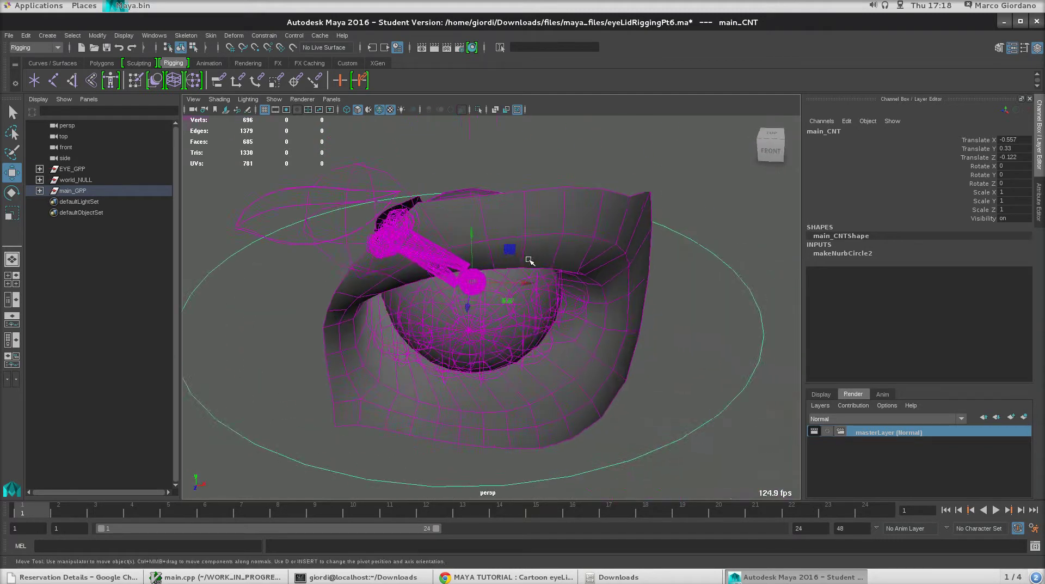
{"action": "middle_click_drag", "start_coordinate": [528, 260], "coordinate": [610, 291], "text": "alt"}
{"action": "right_click_drag", "start_coordinate": [609, 291], "coordinate": [626, 297], "text": "alt"}
{"action": "middle_click_drag", "start_coordinate": [545, 256], "coordinate": [550, 321], "text": "alt"}
{"action": "left_click_drag", "start_coordinate": [549, 321], "coordinate": [501, 320], "text": "alt"}
{"action": "left_click", "coordinate": [499, 307]}
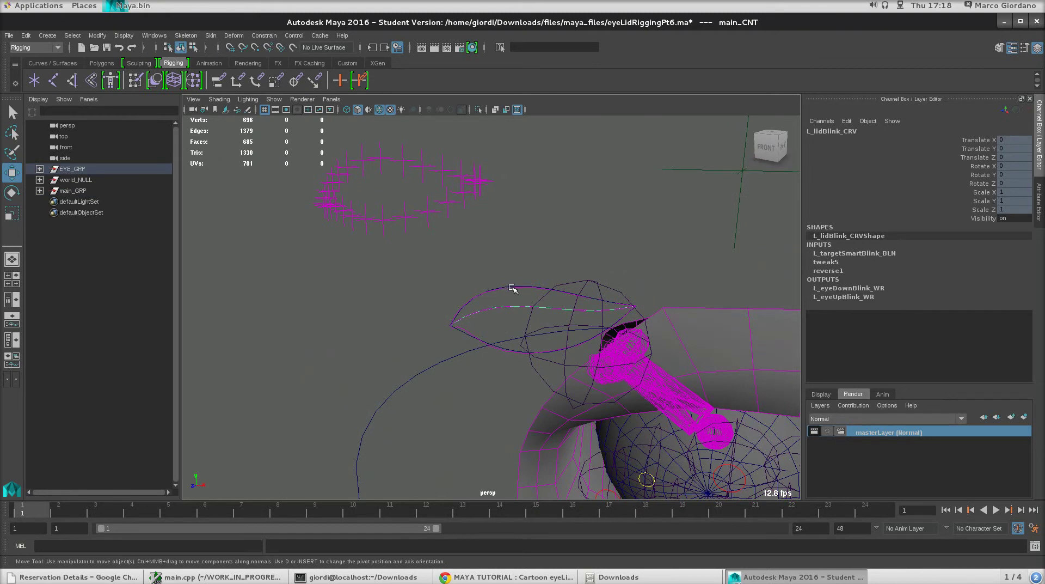
{"action": "left_click", "coordinate": [510, 285]}
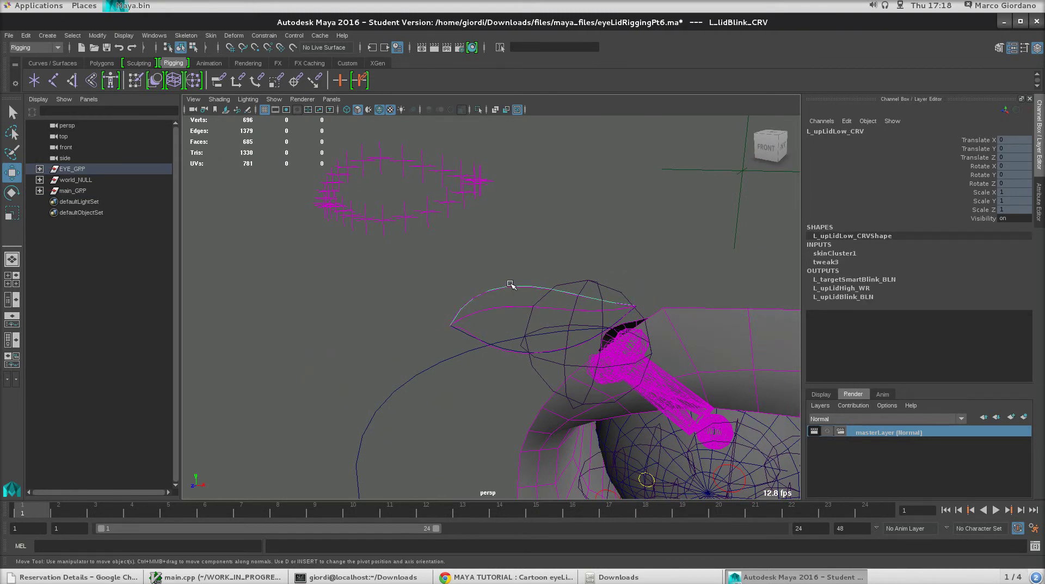
Try lowering the Envelope of skinCluster1 on L_upLidLow_CRV and undo the change
{"action": "left_click", "coordinate": [844, 254]}
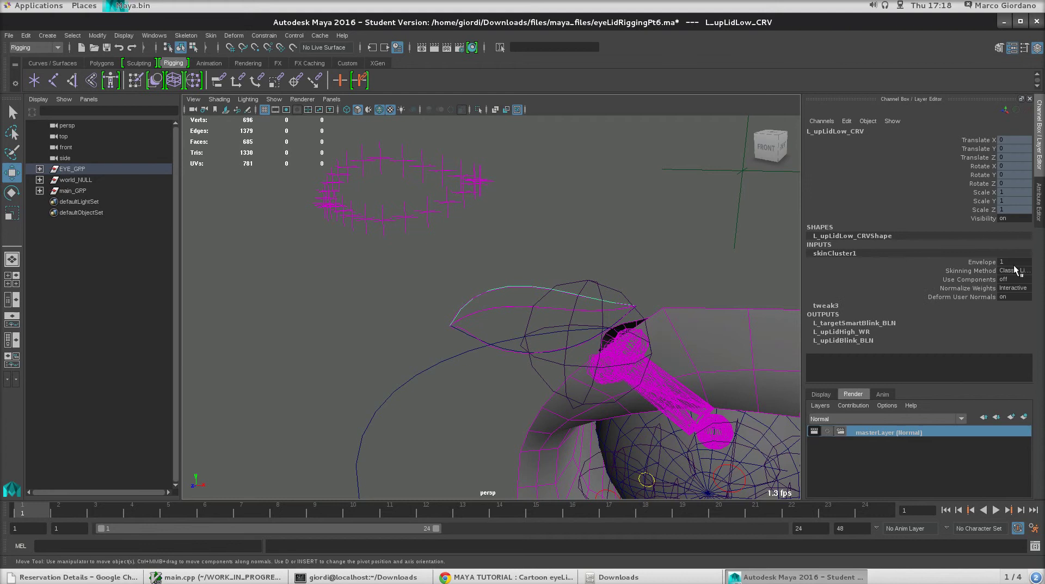
{"action": "left_click", "coordinate": [983, 261]}
{"action": "middle_click_drag", "start_coordinate": [554, 277], "coordinate": [449, 277]}
{"action": "key", "text": "ctrl+z"}
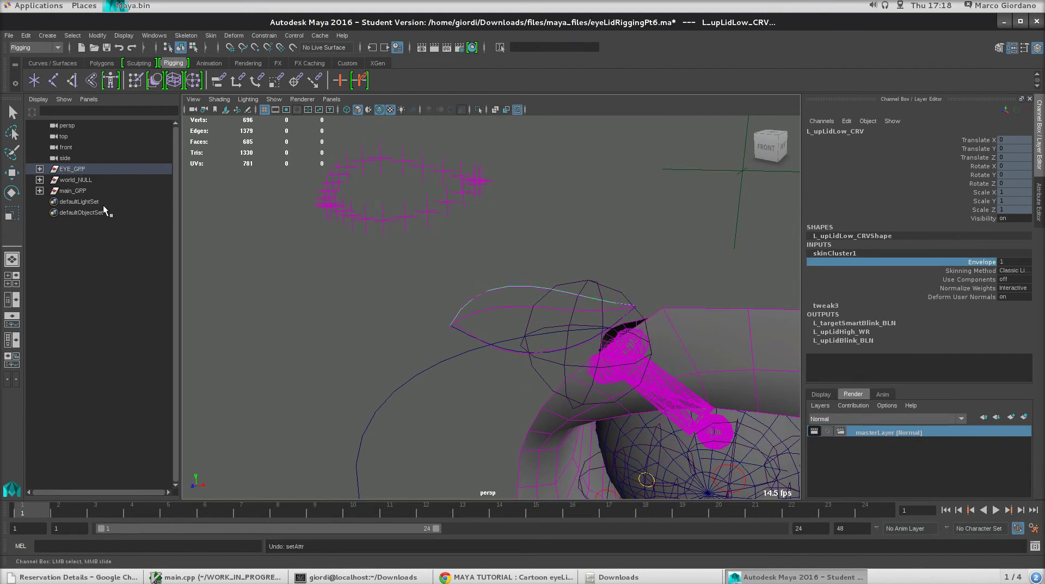
Select the L_upLidLow_CRV and L_downLidLow_CRV curves by name and parent them under world_NULL
{"action": "key", "text": "f"}
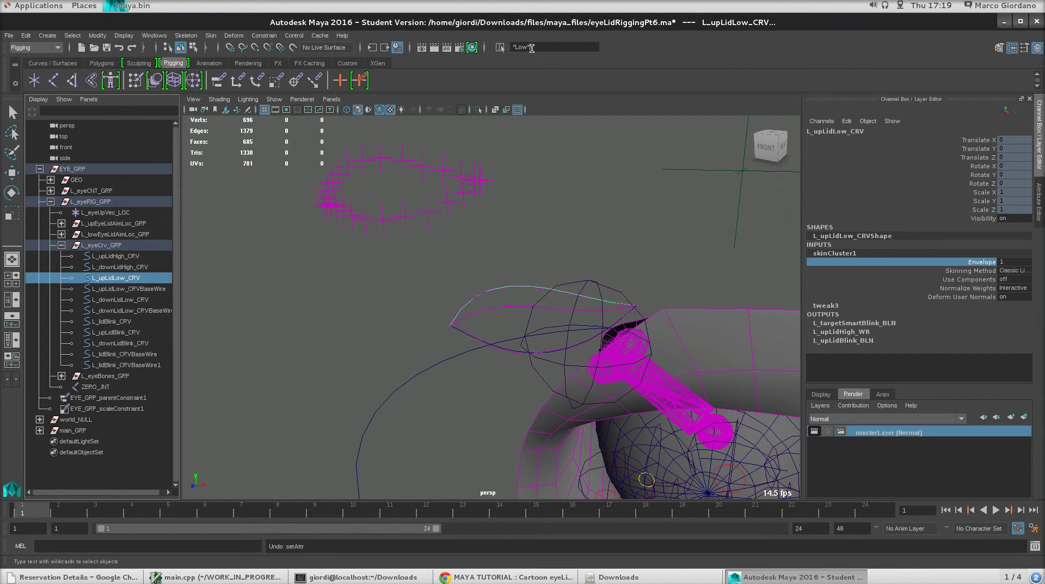
{"action": "type", "text": "CRV"}
{"action": "key", "text": "Return"}
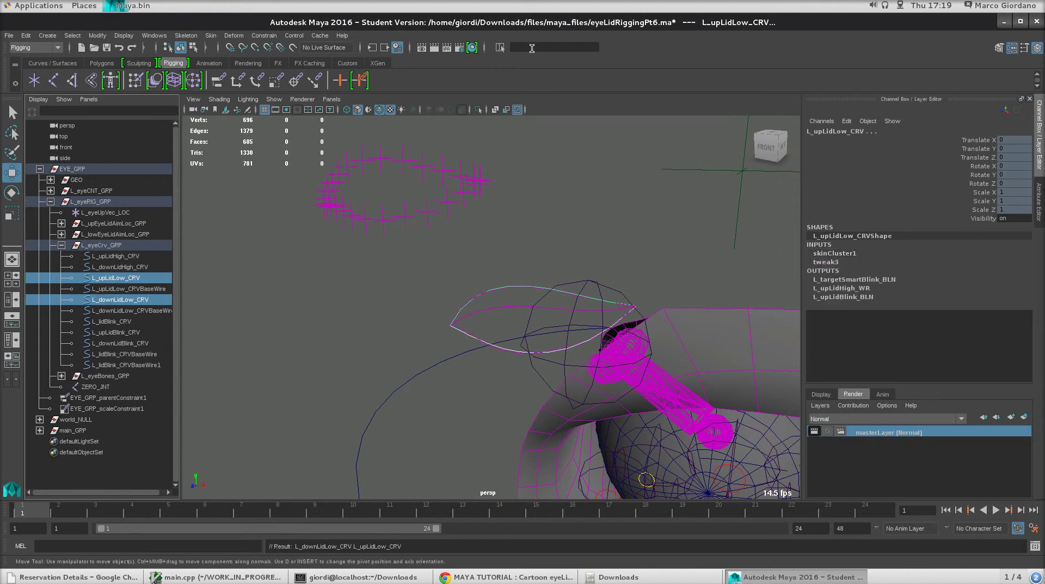
{"action": "left_click", "coordinate": [75, 424], "text": "ctrl"}
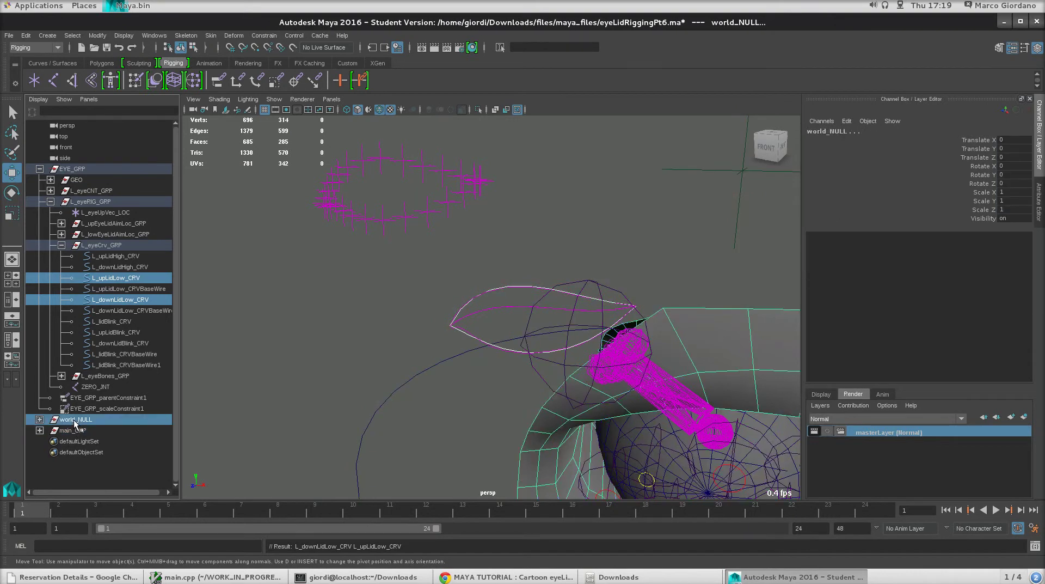
{"action": "key", "text": "p"}
Select the L_lidBlink_CRV and L_upLidBlink_CRV curves and parent them under world_NULL
{"action": "key", "text": "f"}
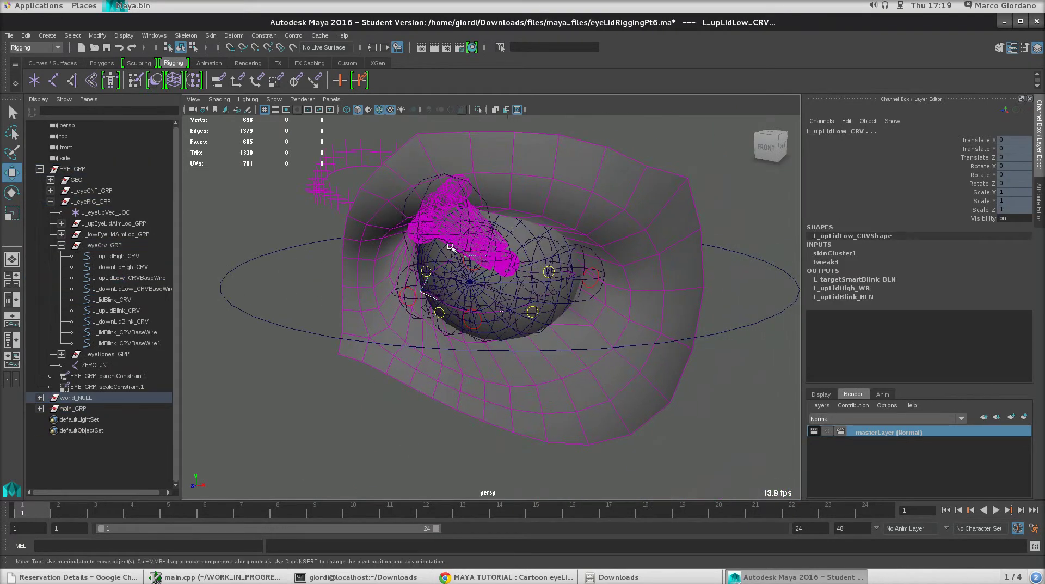
{"action": "middle_click_drag", "start_coordinate": [380, 189], "coordinate": [440, 235], "text": "alt"}
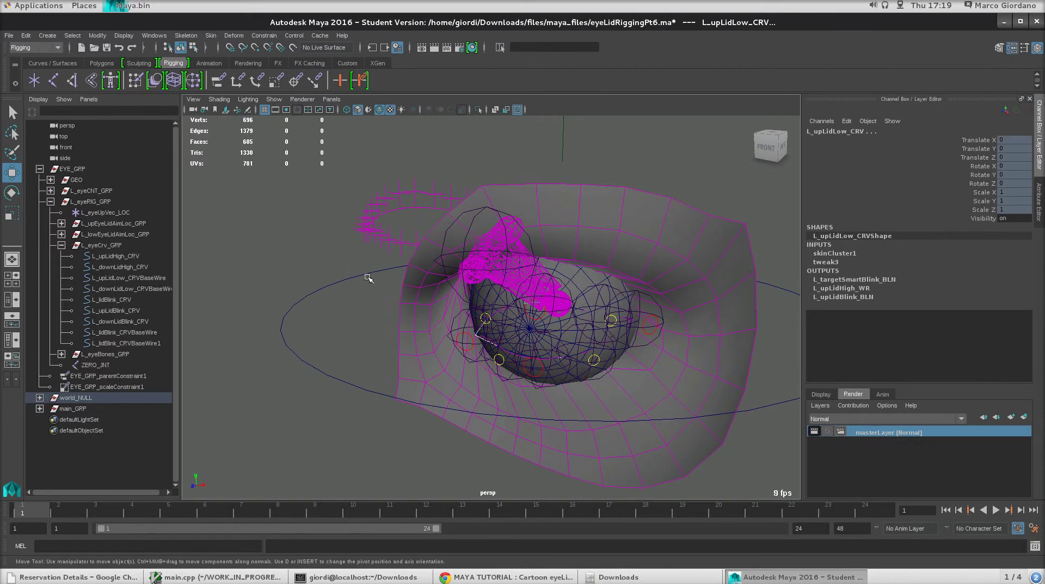
{"action": "left_click_drag", "start_coordinate": [330, 334], "coordinate": [462, 273], "text": "alt"}
{"action": "left_click", "coordinate": [468, 269]}
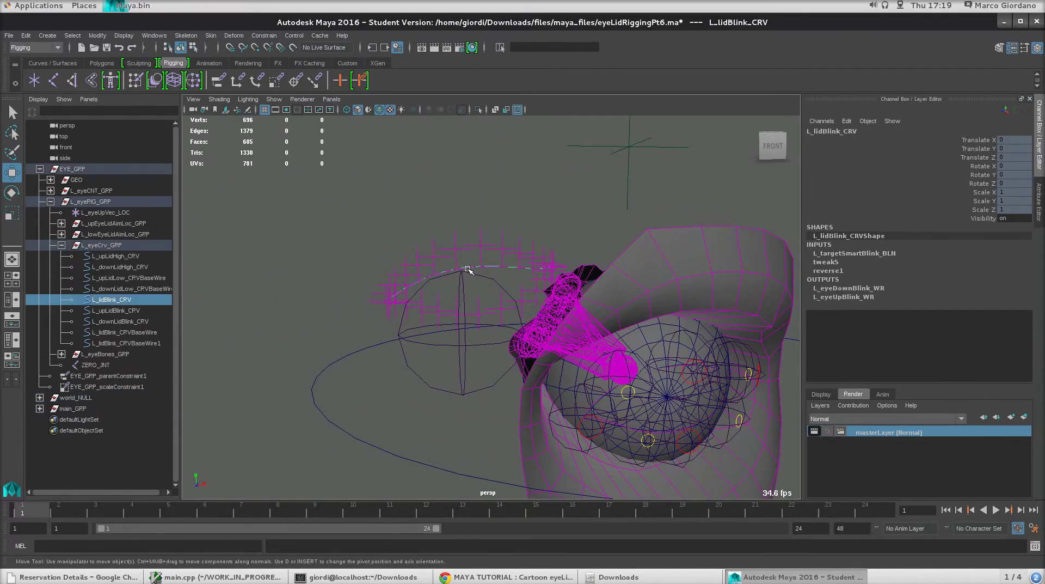
{"action": "scroll", "coordinate": [487, 292], "scroll_direction": "up", "scroll_amount": 2}
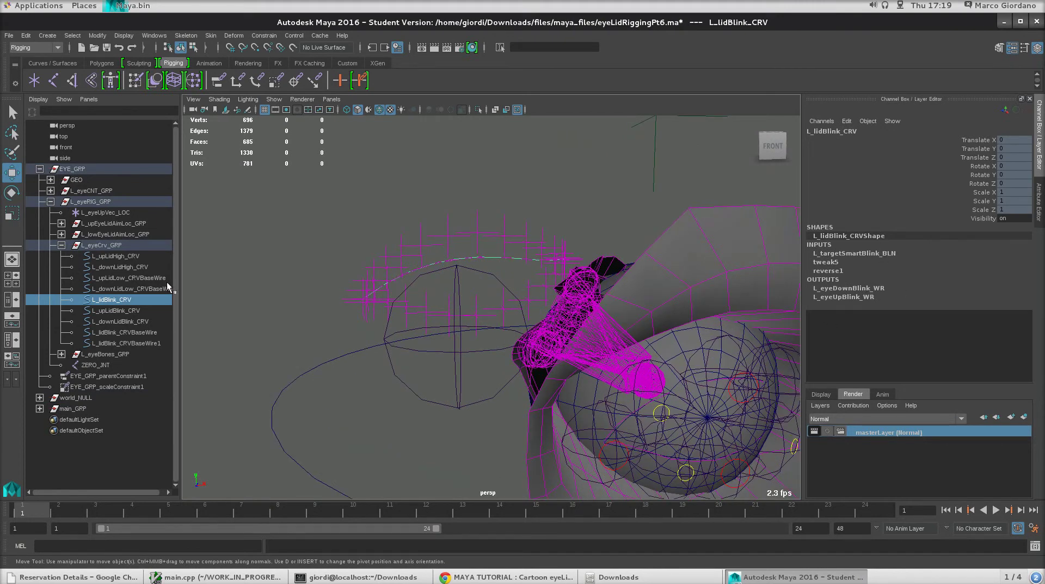
{"action": "left_click", "coordinate": [126, 311], "text": "ctrl"}
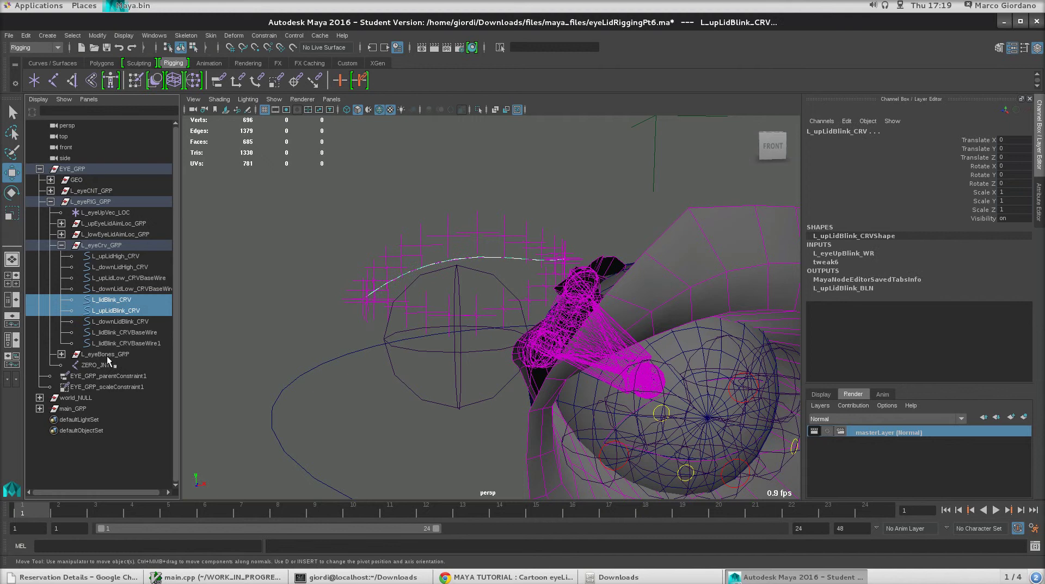
{"action": "left_click", "coordinate": [85, 397], "text": "ctrl"}
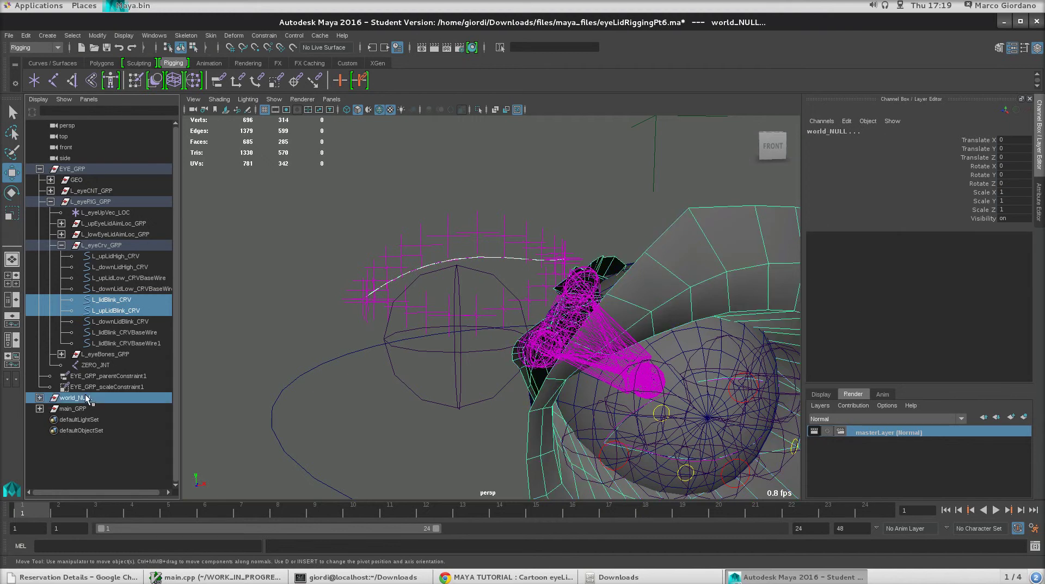
{"action": "key", "text": "p"}
Examine the eyelid aim locators around the displaced lid, selecting L_lowEyeLidAim7
{"action": "middle_click_drag", "start_coordinate": [214, 455], "coordinate": [247, 343], "text": "alt"}
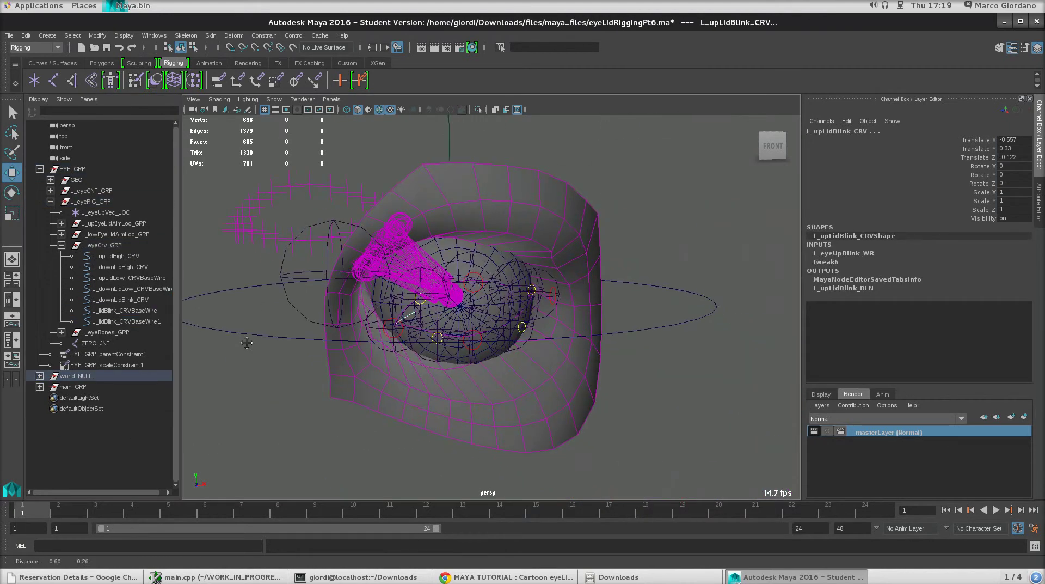
{"action": "left_click_drag", "start_coordinate": [247, 342], "coordinate": [349, 417], "text": "alt"}
{"action": "left_click", "coordinate": [528, 233]}
{"action": "left_click_drag", "start_coordinate": [529, 232], "coordinate": [588, 246], "text": "alt"}
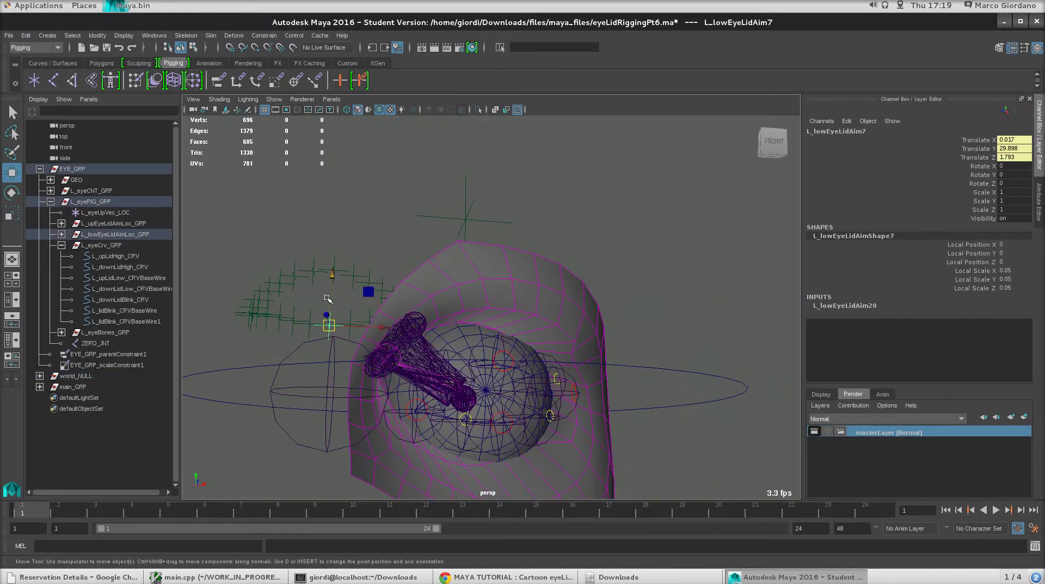
{"action": "middle_click_drag", "start_coordinate": [321, 281], "coordinate": [362, 323], "text": "alt"}
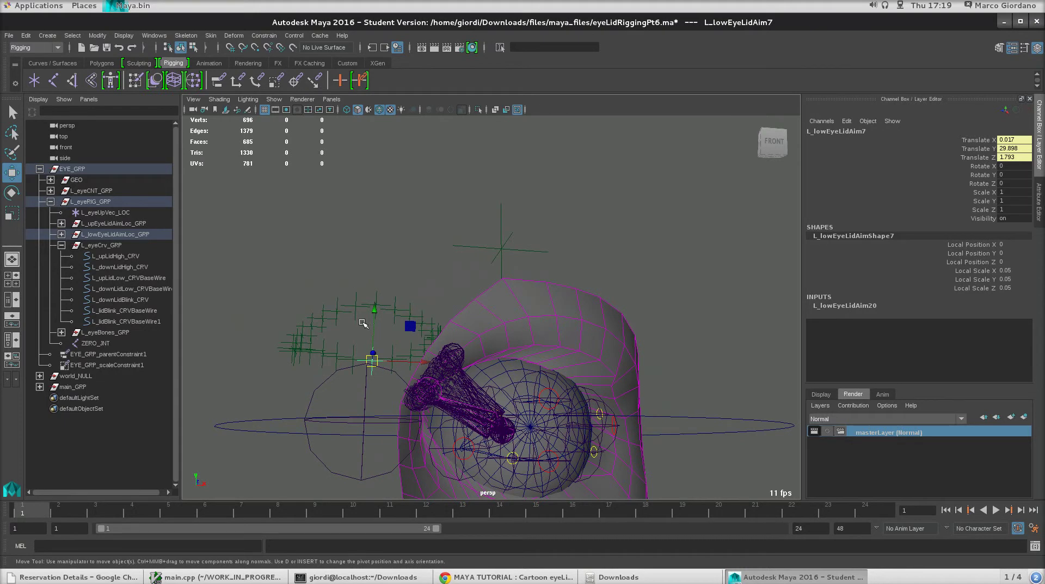
Select L_upEyeLidAimLoc_GRP and L_lowEyeLidAimLoc_GRP together, try turning off Inherits Transform, and turn it back on
{"action": "left_click", "coordinate": [61, 234]}
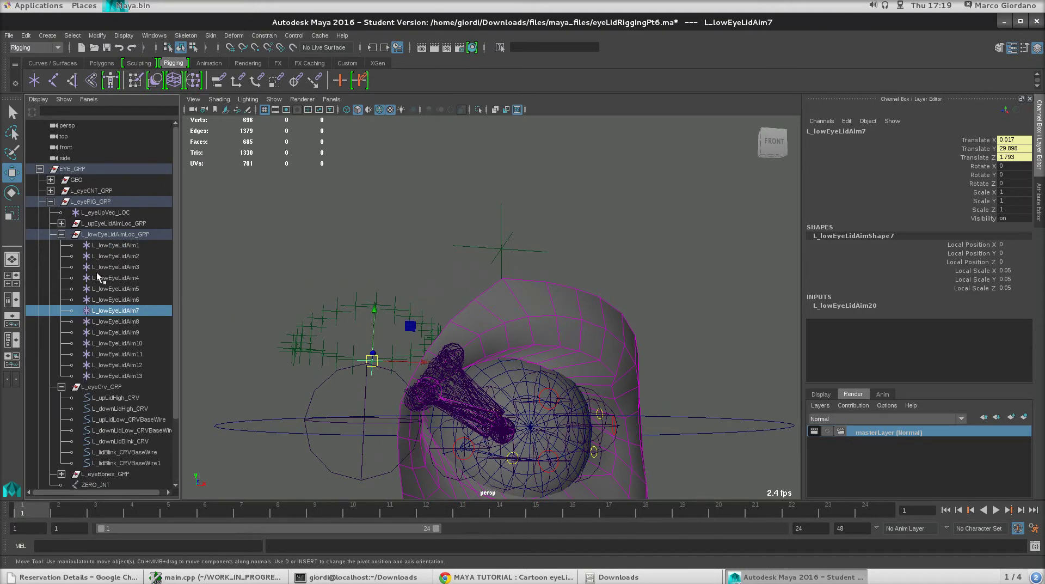
{"action": "left_click", "coordinate": [97, 233]}
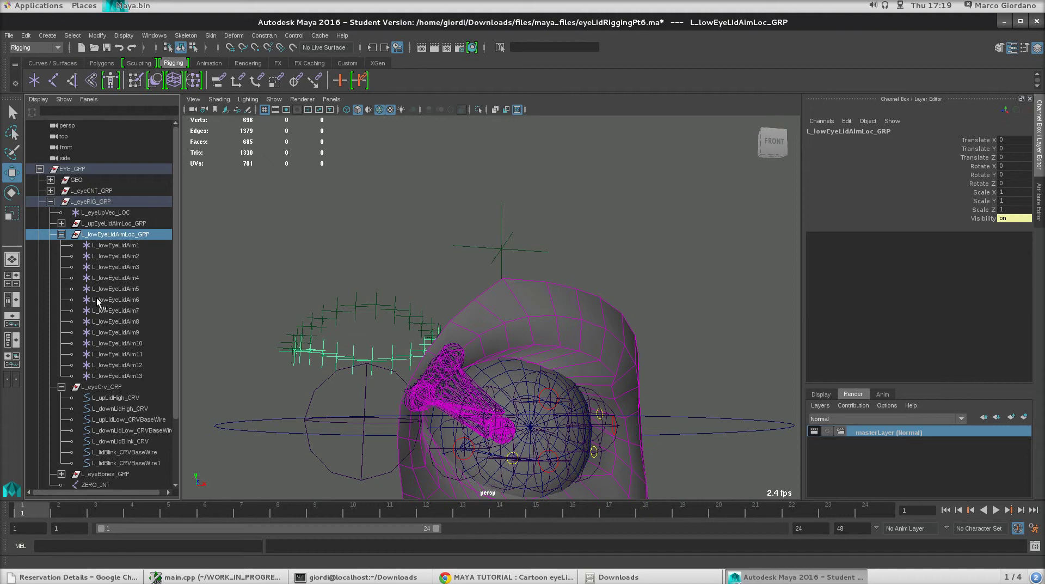
{"action": "left_click", "coordinate": [116, 223], "text": "ctrl"}
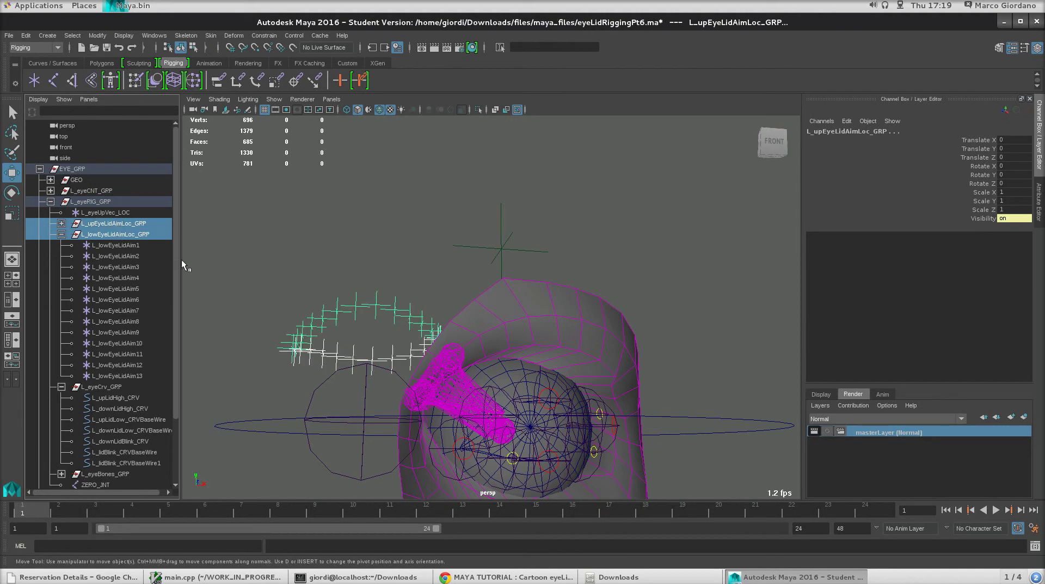
{"action": "key", "text": "ctrl+a"}
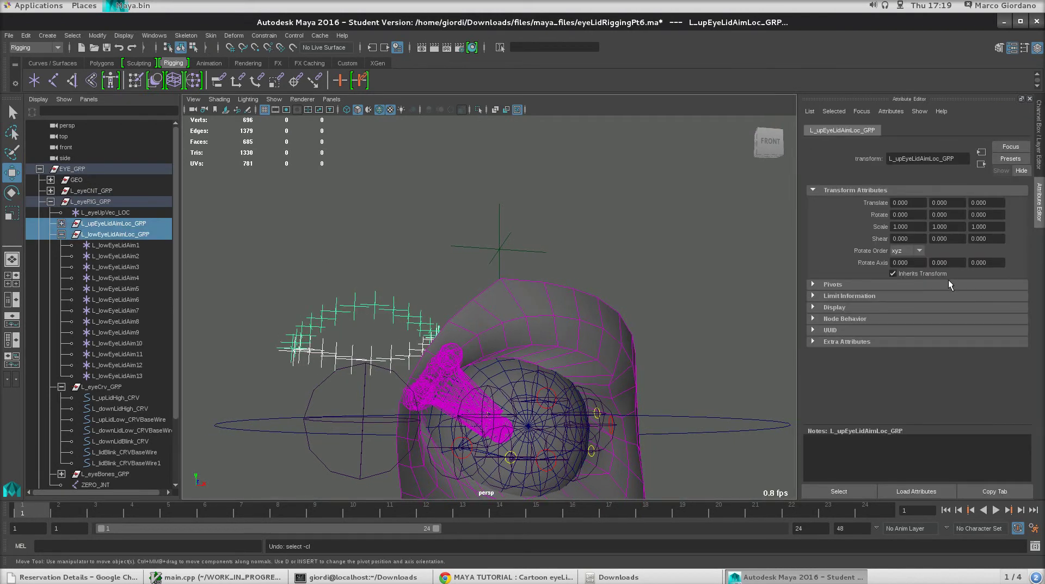
{"action": "left_click", "coordinate": [893, 273]}
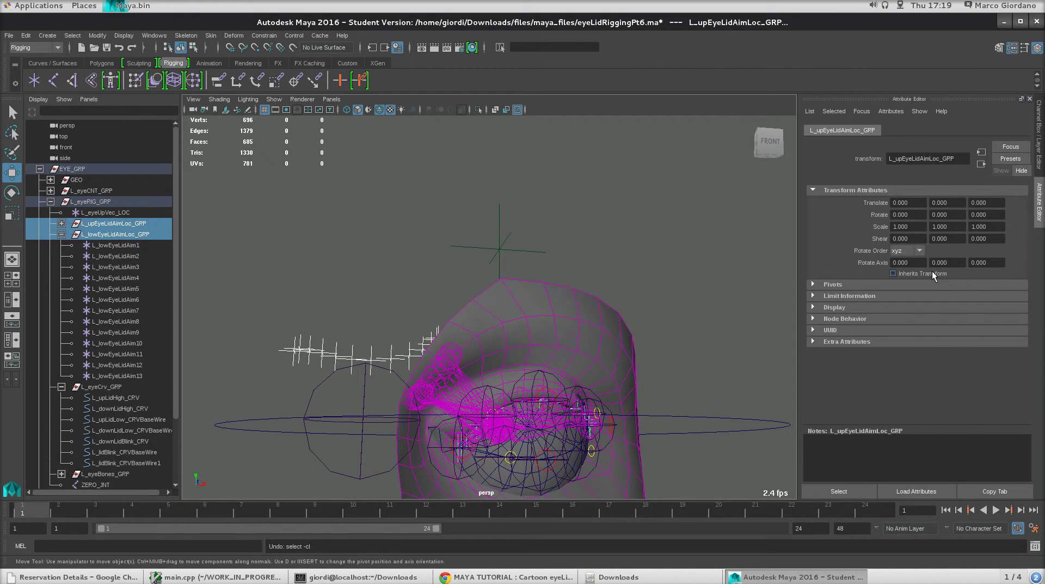
{"action": "left_click", "coordinate": [932, 270]}
Try parenting L_upEyeLidAimLoc_GRP under world_NULL and undo the parenting
{"action": "left_click", "coordinate": [97, 225]}
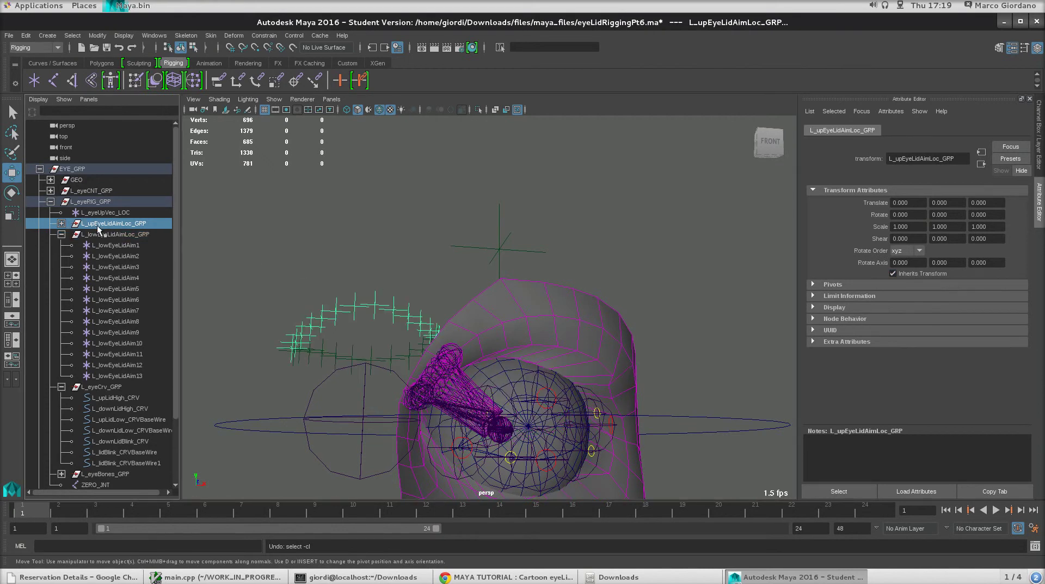
{"action": "left_click", "coordinate": [99, 235]}
{"action": "left_click", "coordinate": [101, 221]}
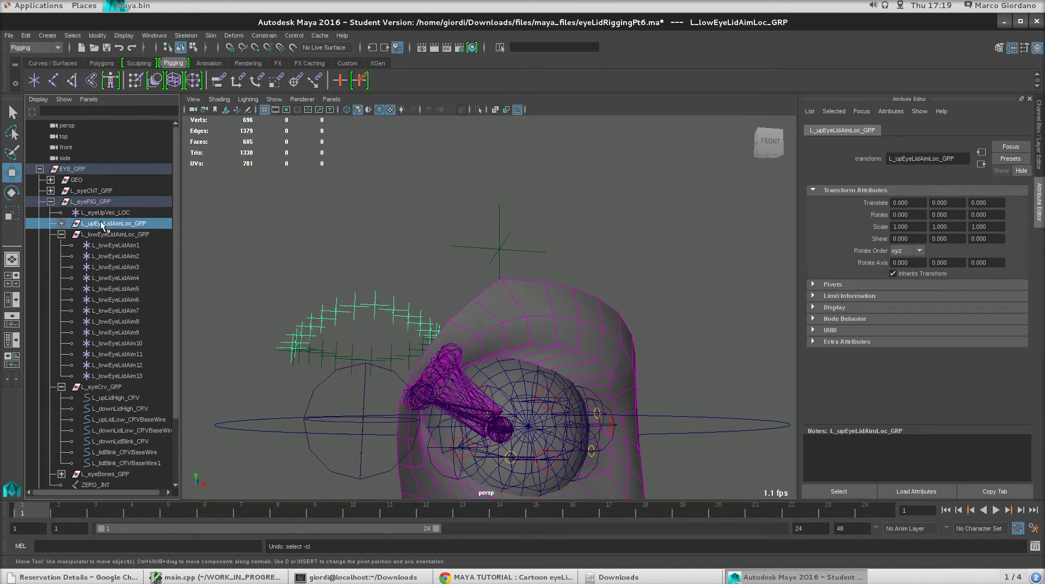
{"action": "scroll", "coordinate": [101, 224], "scroll_direction": "down", "scroll_amount": 3}
{"action": "left_click", "coordinate": [78, 441]}
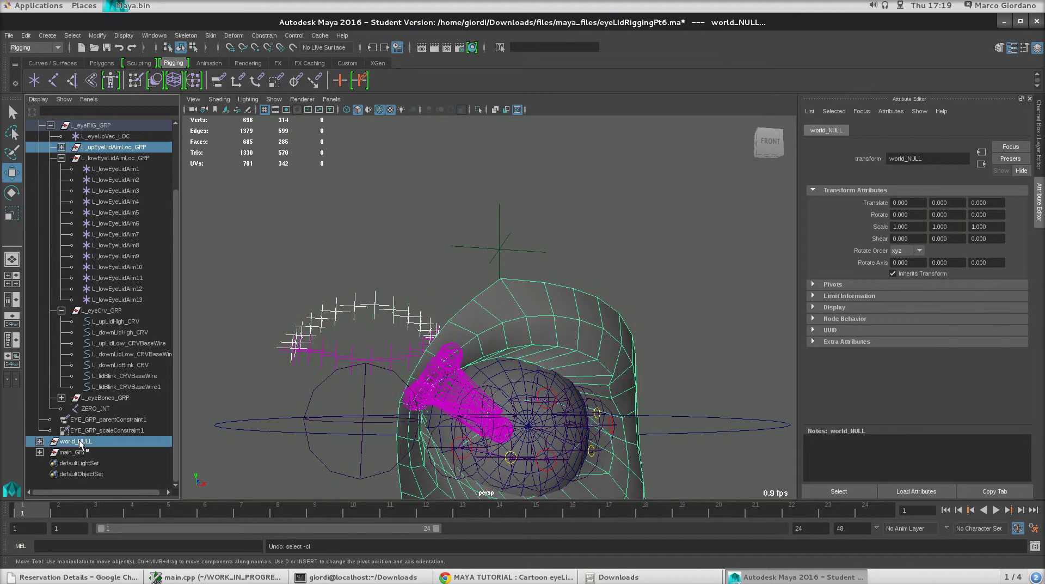
{"action": "key", "text": "p"}
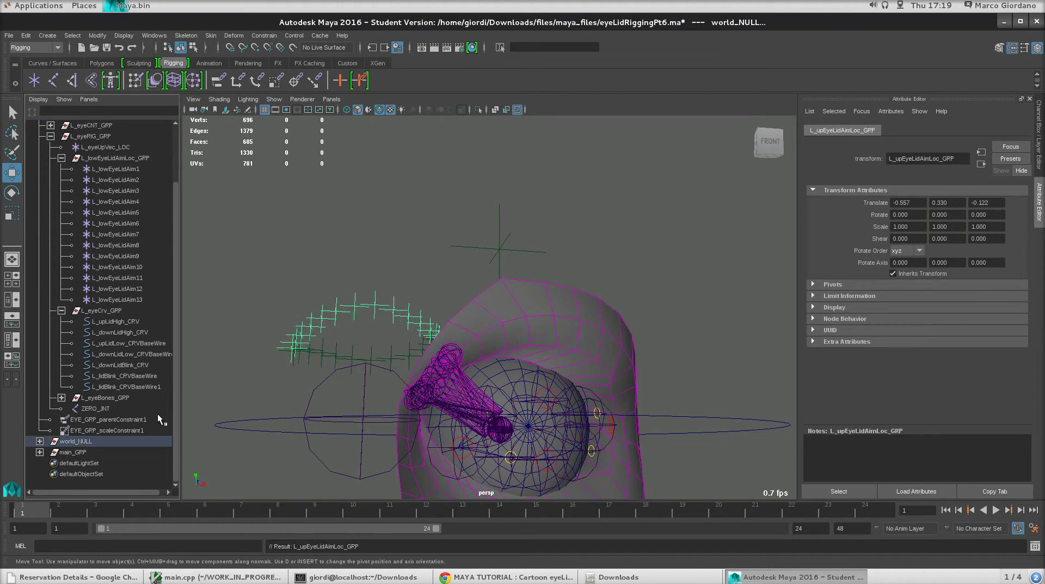
{"action": "key", "text": "ctrl+z"}
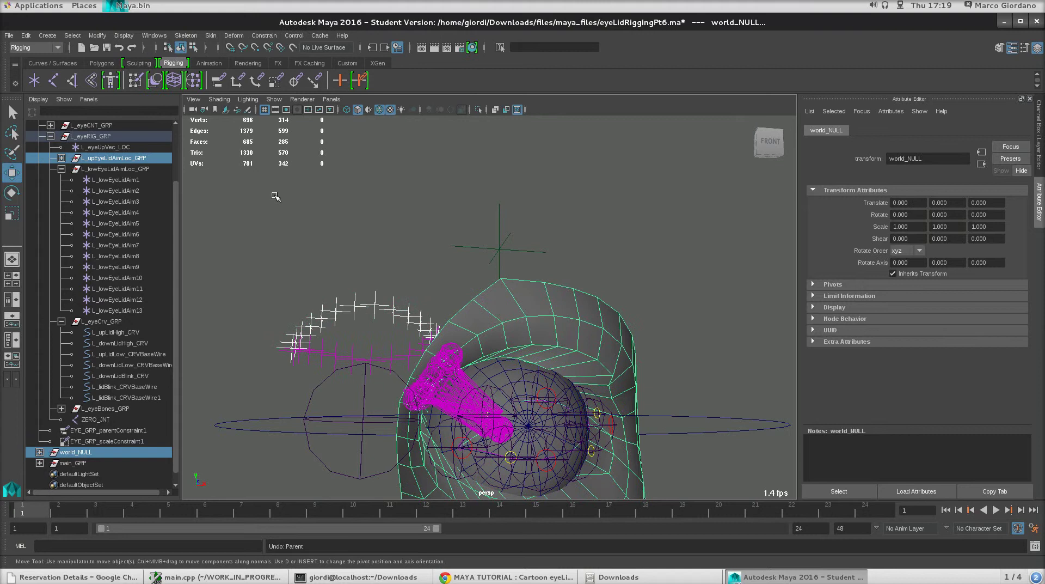
Turn off Inherits Transform on L_upEyeLidAimLoc_GRP and on L_lowEyeLidAimLoc_GRP, one group at a time
{"action": "left_click", "coordinate": [111, 157]}
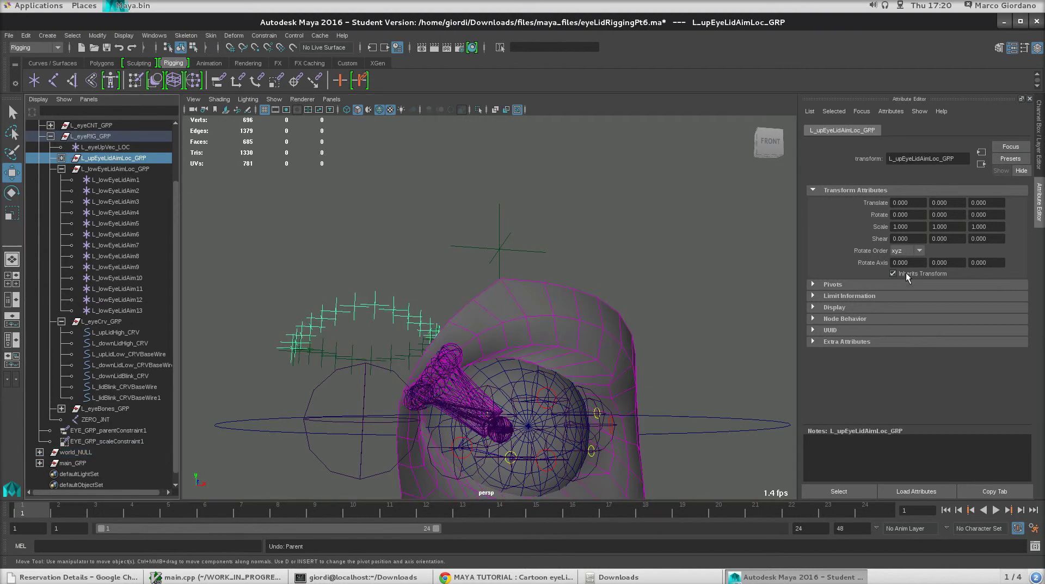
{"action": "left_click", "coordinate": [107, 169]}
{"action": "left_click", "coordinate": [937, 272]}
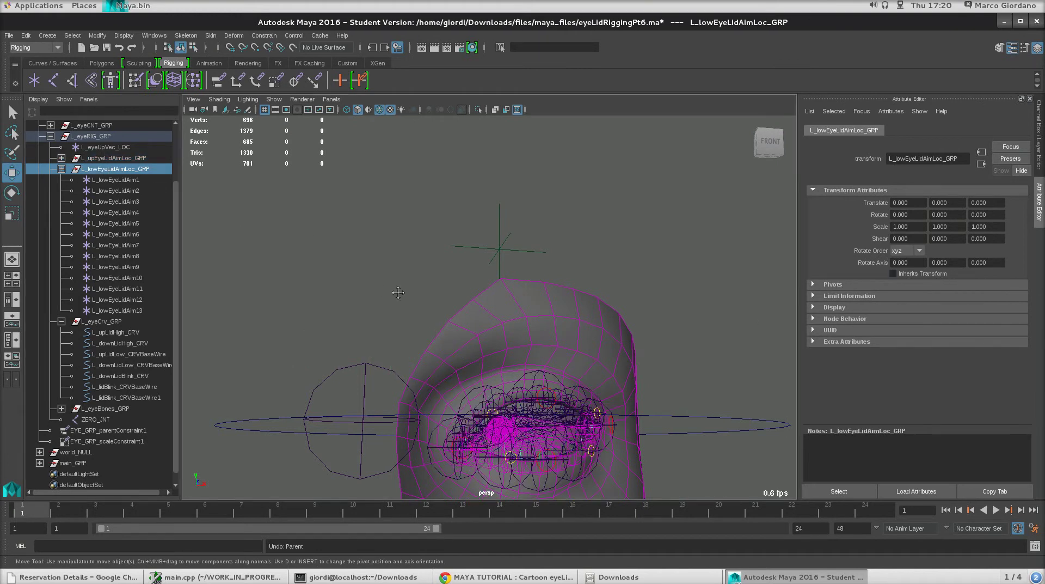
Clear the selection and hide the joints in the perspective view so the eyelid mesh and controls are unobstructed
{"action": "left_click_drag", "start_coordinate": [468, 228], "coordinate": [440, 235], "text": "alt"}
{"action": "left_click", "coordinate": [401, 289]}
{"action": "left_click_drag", "start_coordinate": [401, 289], "coordinate": [323, 268], "text": "alt"}
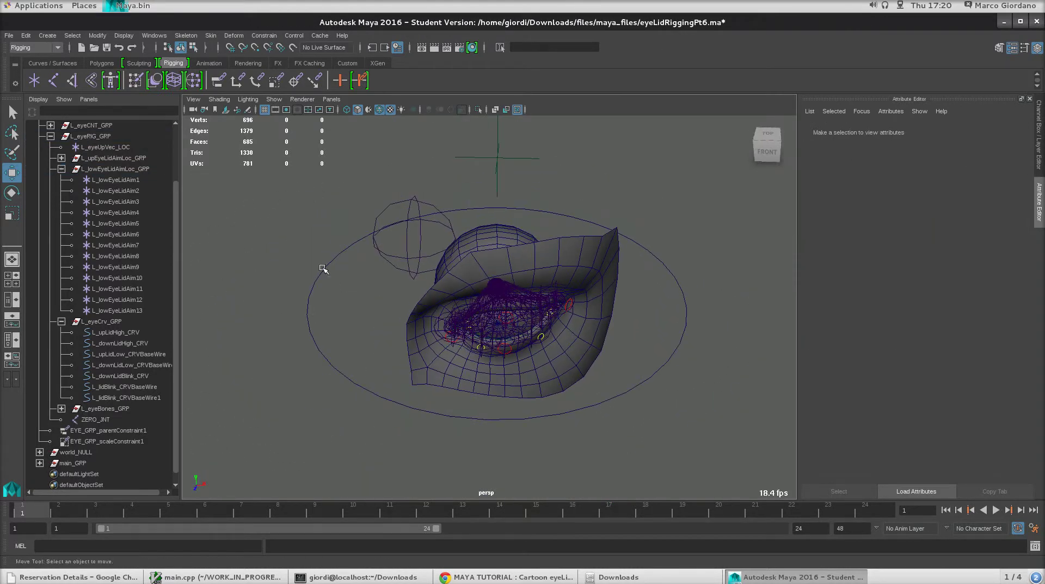
{"action": "left_click", "coordinate": [274, 99]}
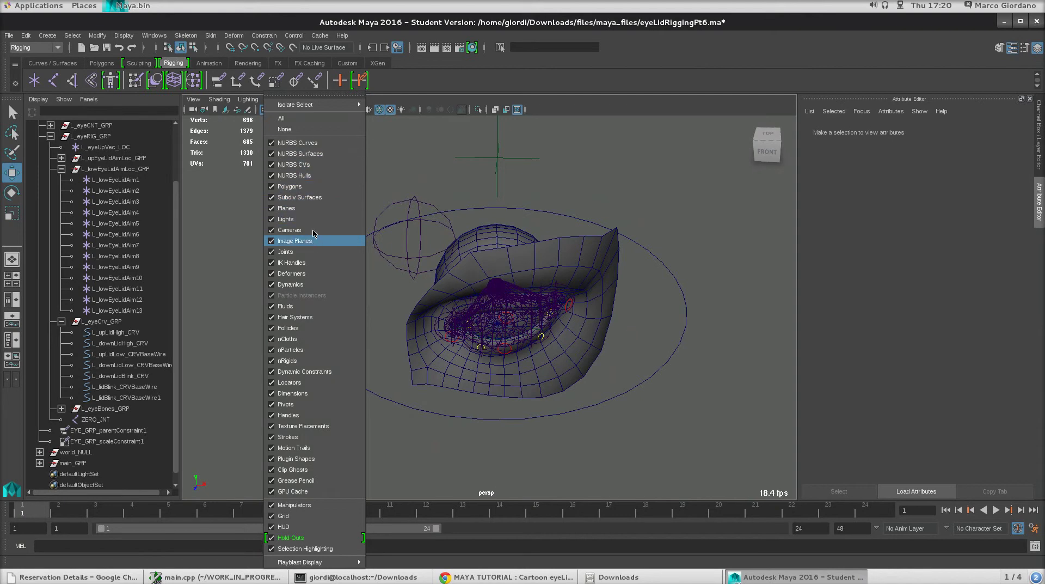
{"action": "left_click", "coordinate": [295, 252]}
{"action": "left_click_drag", "start_coordinate": [484, 413], "coordinate": [472, 370], "text": "alt"}
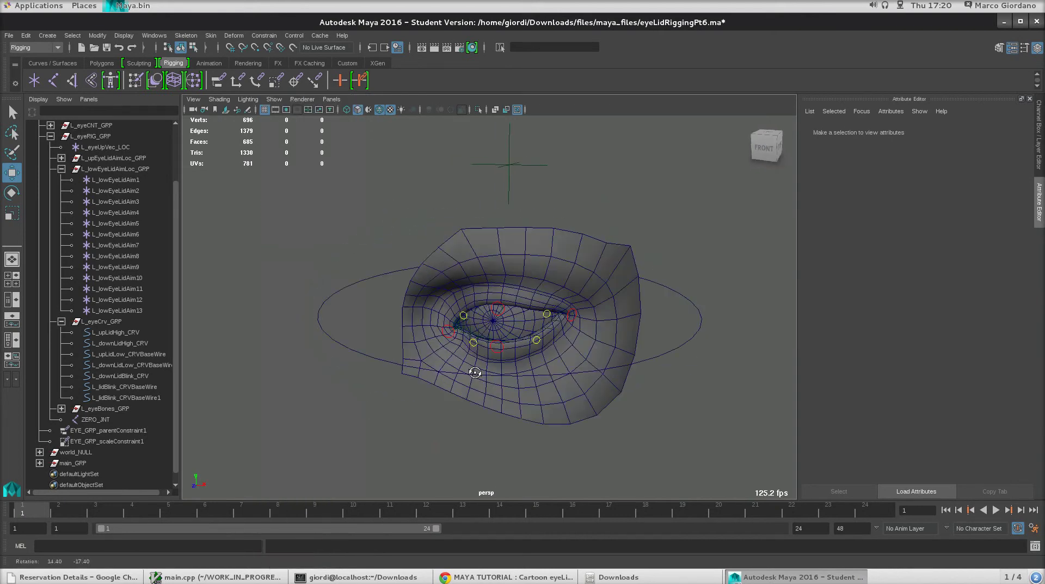
Move main_CNT to about -1.94, 0.80, 0.20 and rotate it to about 40.7, -1.7, -25.0 degrees
{"action": "left_click", "coordinate": [336, 300]}
{"action": "left_click_drag", "start_coordinate": [509, 304], "coordinate": [245, 215]}
{"action": "middle_click_drag", "start_coordinate": [362, 269], "coordinate": [550, 321], "text": "alt"}
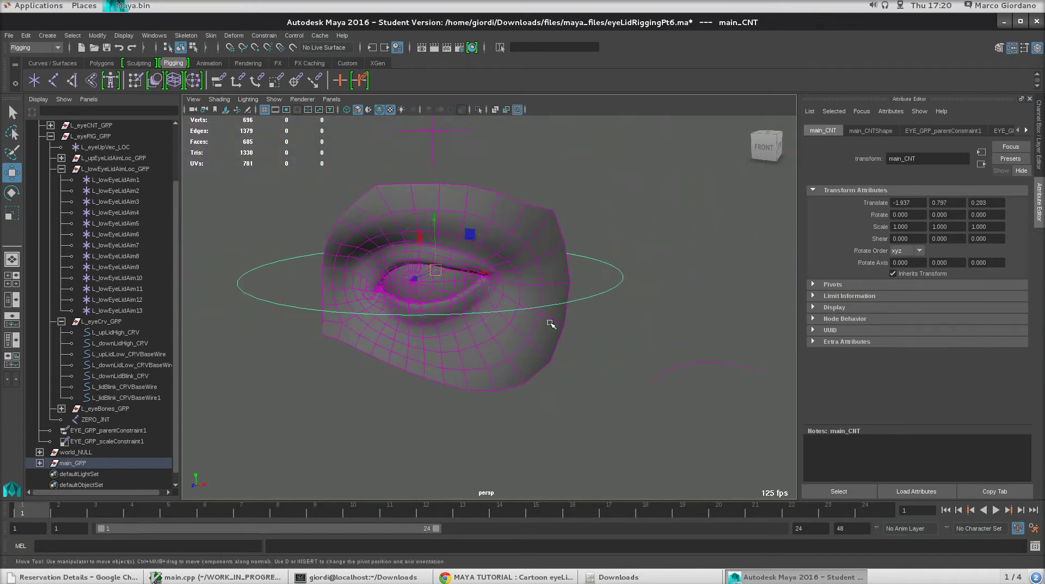
{"action": "key", "text": "e"}
{"action": "left_click_drag", "start_coordinate": [448, 237], "coordinate": [452, 261]}
Try moving the lower lid control L_downEye1_CNT on the rotated rig and undo the test changes
{"action": "right_click_drag", "start_coordinate": [452, 262], "coordinate": [767, 266], "text": "alt"}
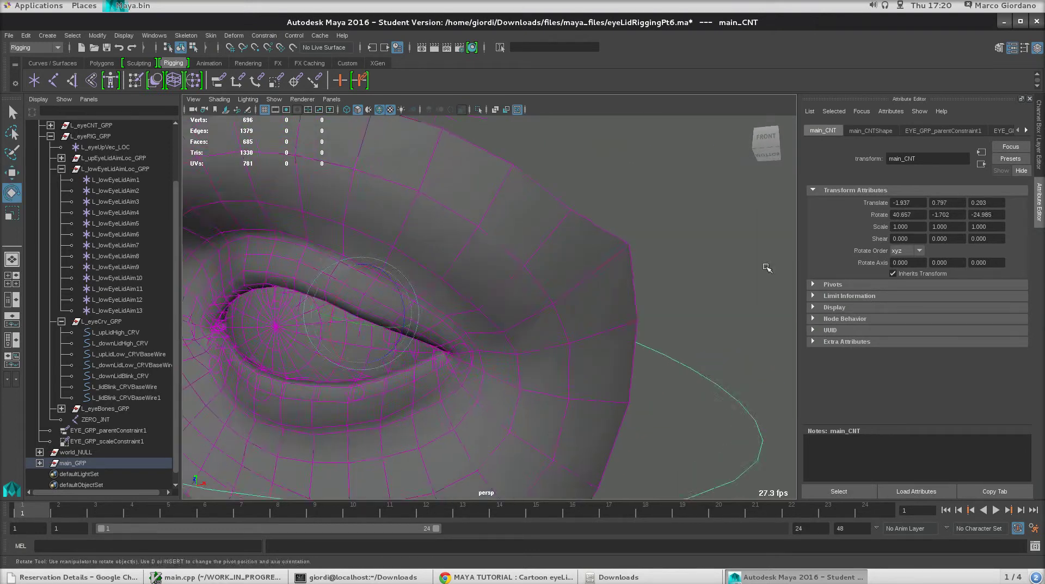
{"action": "left_click", "coordinate": [768, 266]}
{"action": "middle_click_drag", "start_coordinate": [517, 348], "coordinate": [611, 324], "text": "alt"}
{"action": "left_click", "coordinate": [406, 330]}
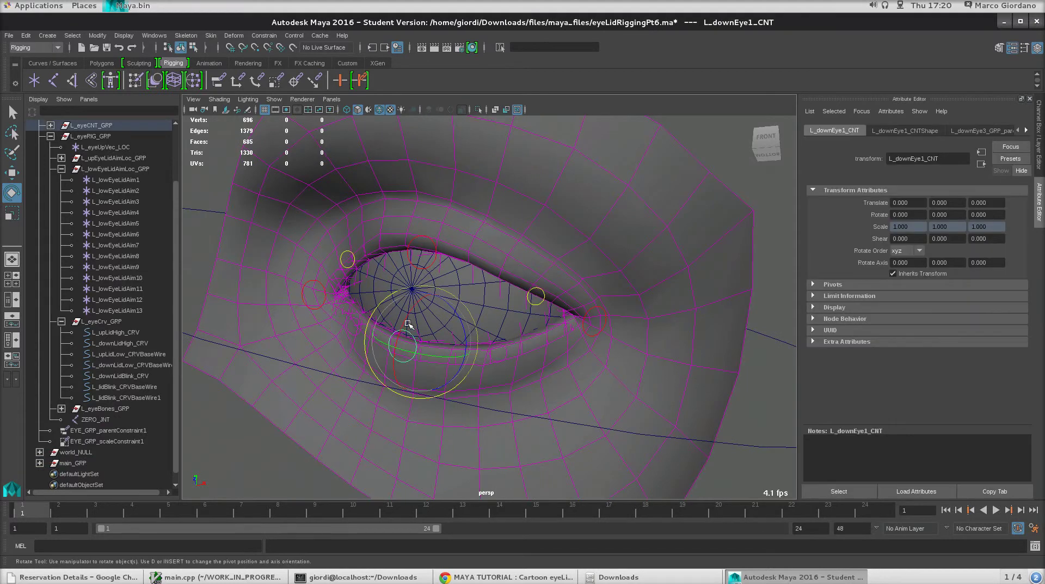
{"action": "key", "text": "w"}
{"action": "left_click_drag", "start_coordinate": [424, 325], "coordinate": [375, 280], "text": "alt"}
{"action": "key", "text": "ctrl+z"}
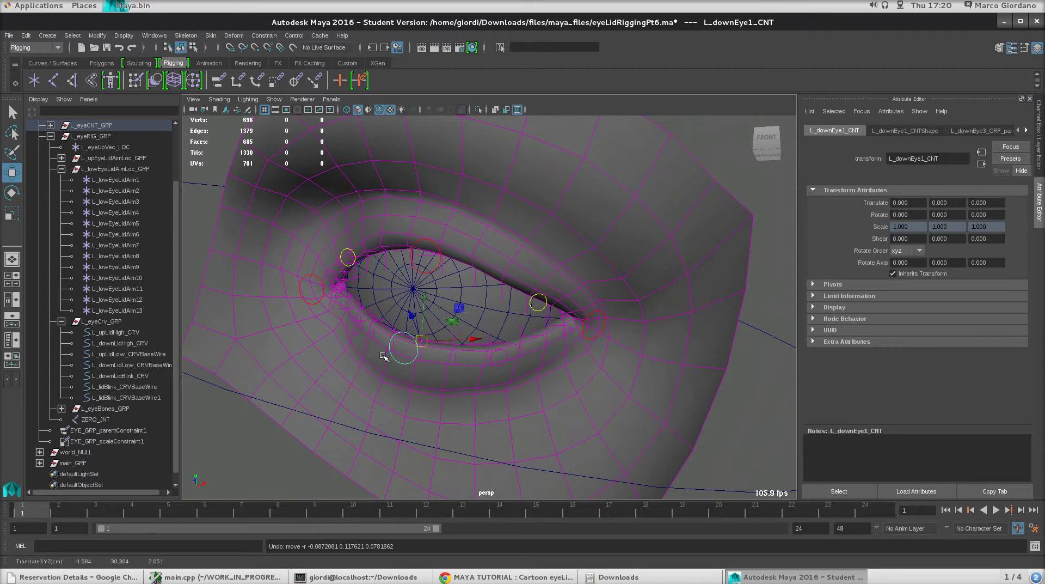
{"action": "key", "text": "ctrl+z"}
{"action": "key", "text": "ctrl+z"}
{"action": "key", "text": "ctrl+z"}
{"action": "key", "text": "ctrl+z"}
{"action": "key", "text": "ctrl+z"}
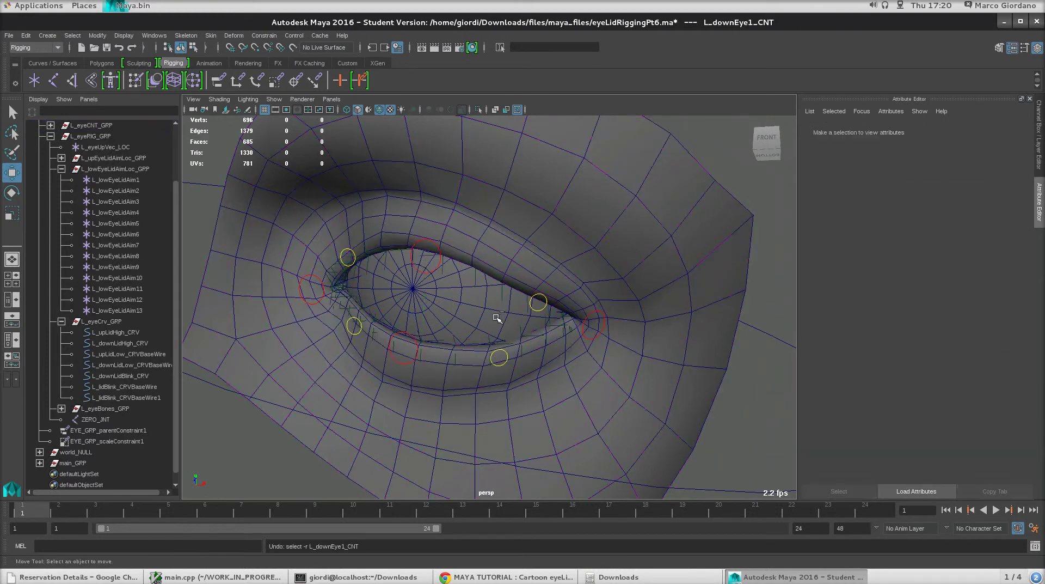
Try moving L_downEye1_CNT once more from a different viewing angle and undo the move
{"action": "left_click_drag", "start_coordinate": [525, 293], "coordinate": [430, 248], "text": "alt"}
{"action": "left_click", "coordinate": [414, 288]}
{"action": "left_click", "coordinate": [414, 287]}
{"action": "key", "text": "ctrl+z"}
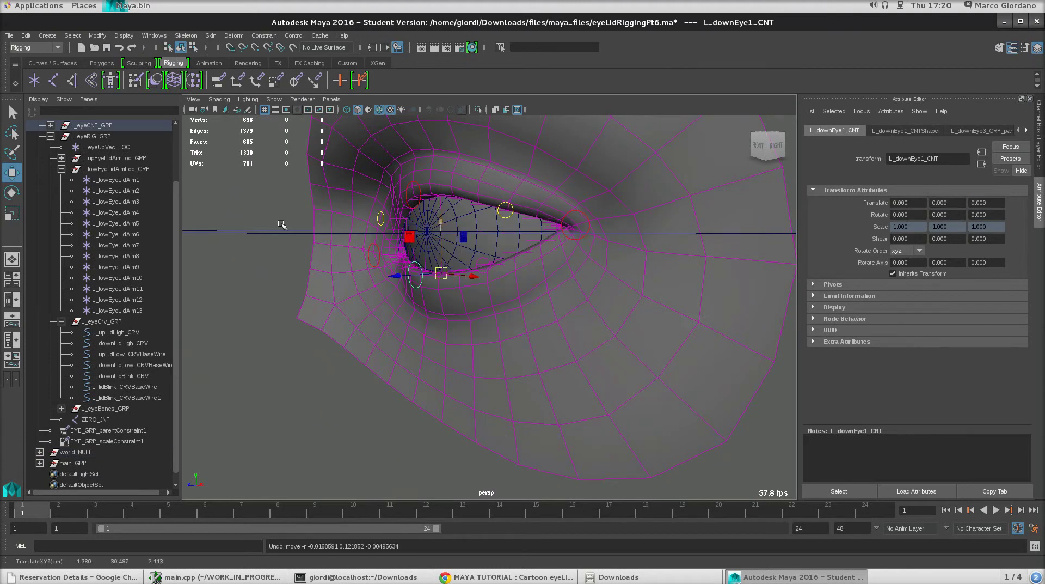
{"action": "scroll", "coordinate": [112, 175], "scroll_direction": "up", "scroll_amount": 3}
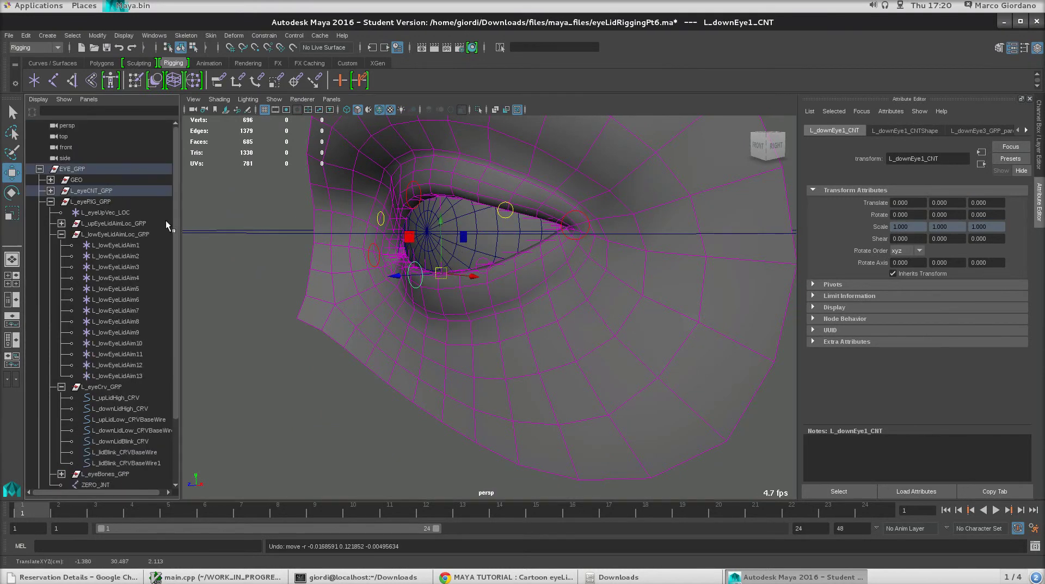
{"action": "key", "text": "ctrl+z"}
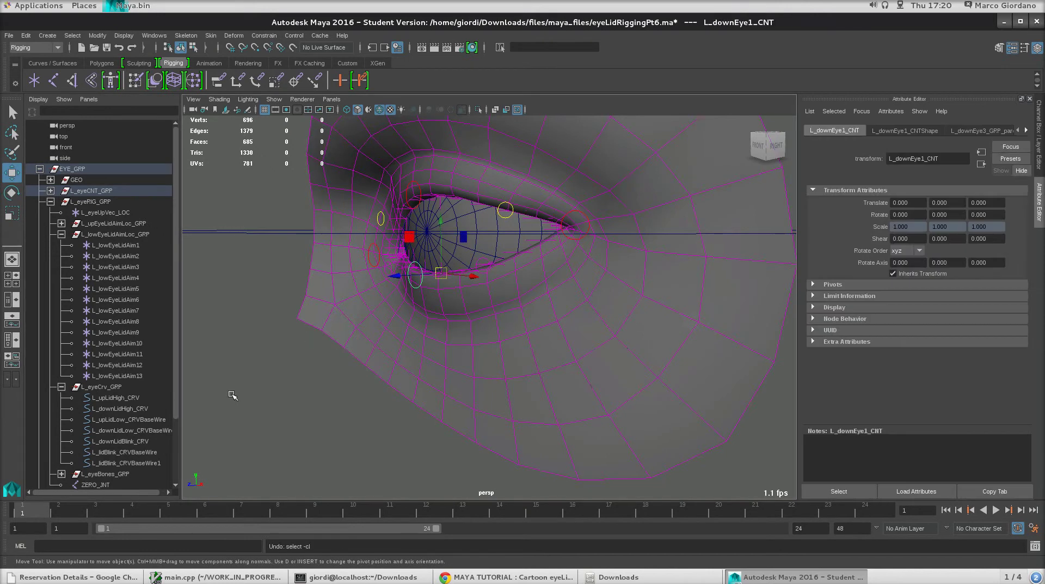
Show the channel values and rotate main_CNT to about -34.1, 30.1, -2.2 degrees
{"action": "key", "text": "ctrl+a"}
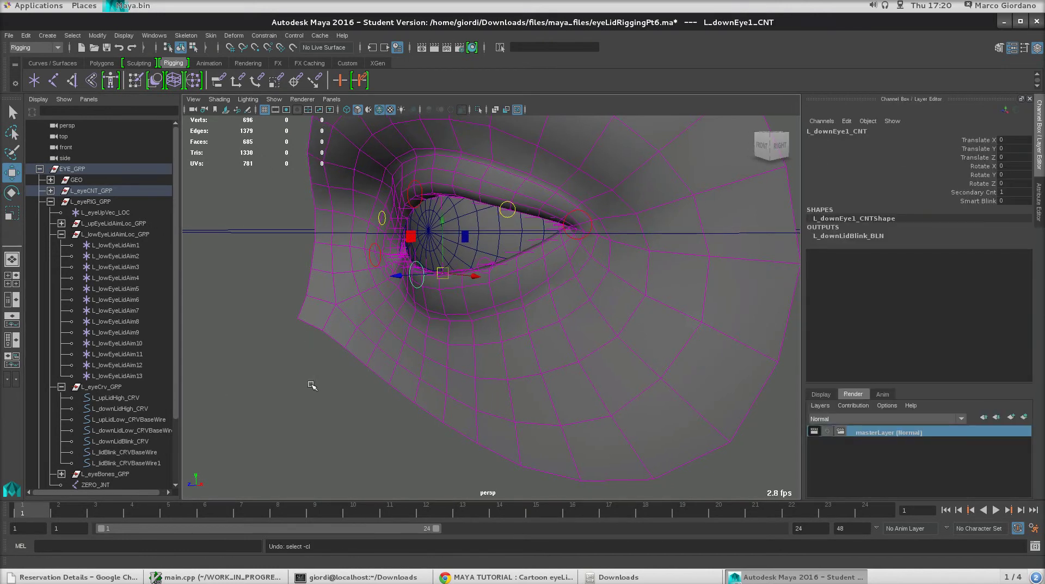
{"action": "scroll", "coordinate": [311, 339], "scroll_direction": "down", "scroll_amount": 3}
{"action": "left_click", "coordinate": [350, 275]}
{"action": "left_click_drag", "start_coordinate": [499, 244], "coordinate": [244, 261], "text": "alt"}
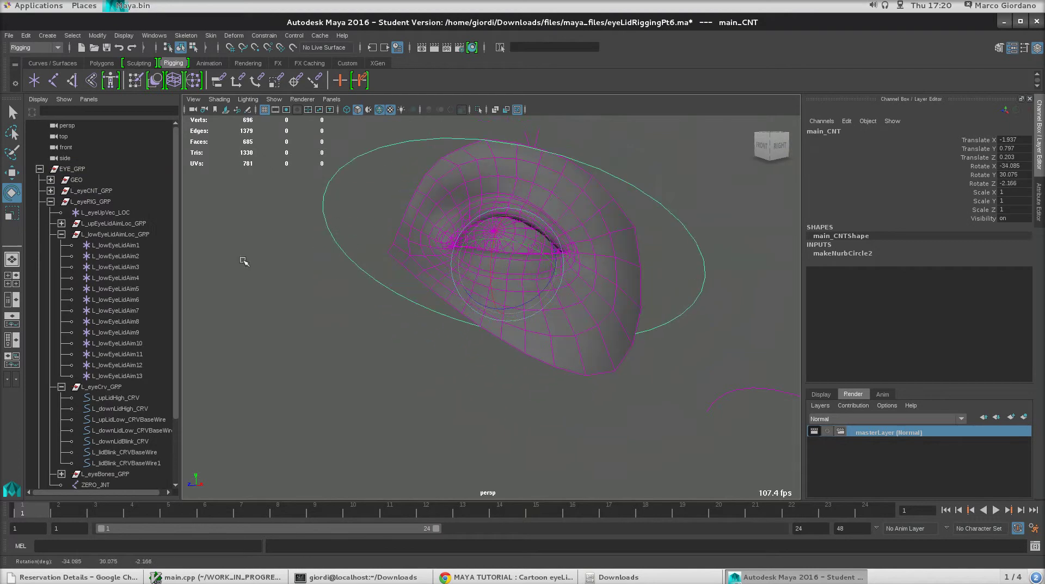
Set the Move tool's Axis Orientation to Object in its tool settings and close the settings window
{"action": "left_click", "coordinate": [10, 190]}
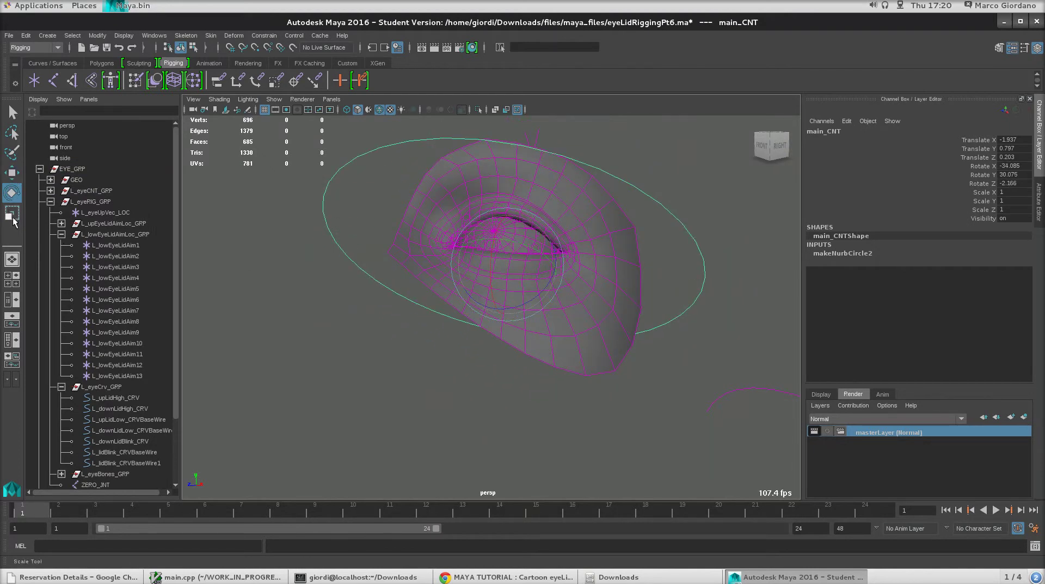
{"action": "left_click", "coordinate": [12, 174]}
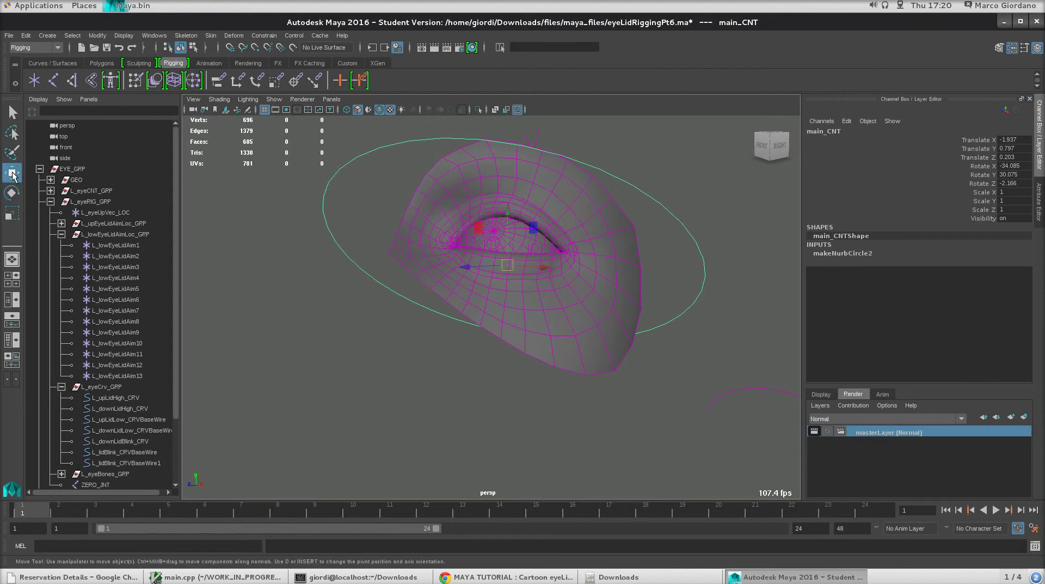
{"action": "double_click", "coordinate": [12, 174]}
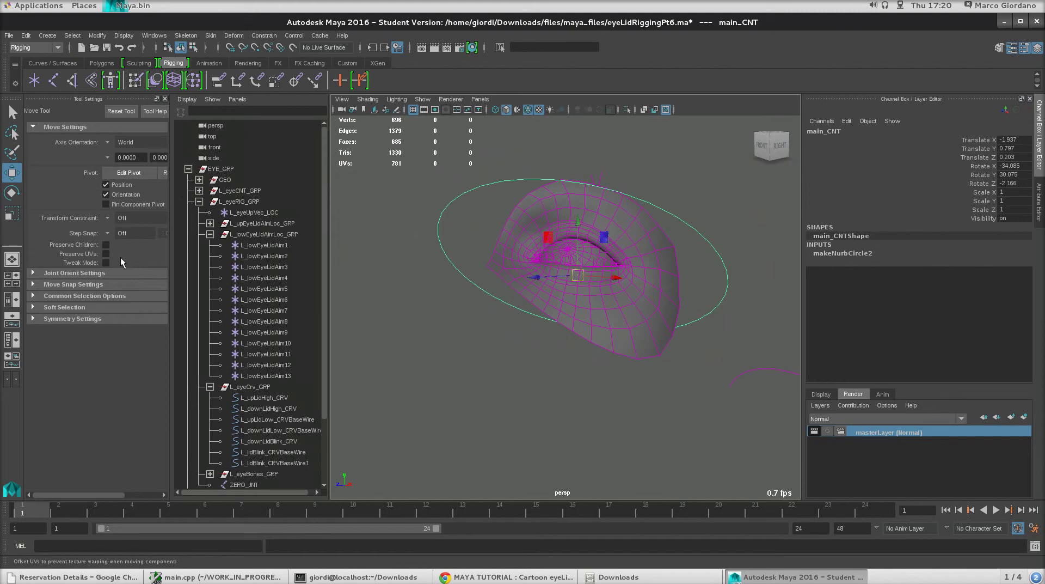
{"action": "left_click_drag", "start_coordinate": [107, 99], "coordinate": [354, 82]}
{"action": "left_click_drag", "start_coordinate": [445, 213], "coordinate": [570, 215]}
{"action": "left_click", "coordinate": [398, 129]}
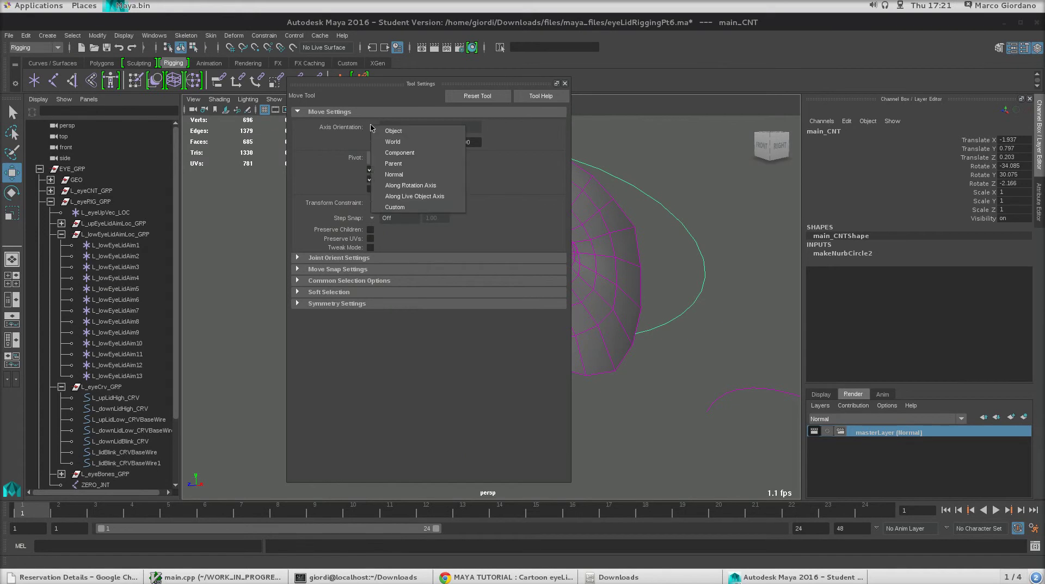
{"action": "left_click", "coordinate": [409, 139]}
{"action": "left_click", "coordinate": [565, 83]}
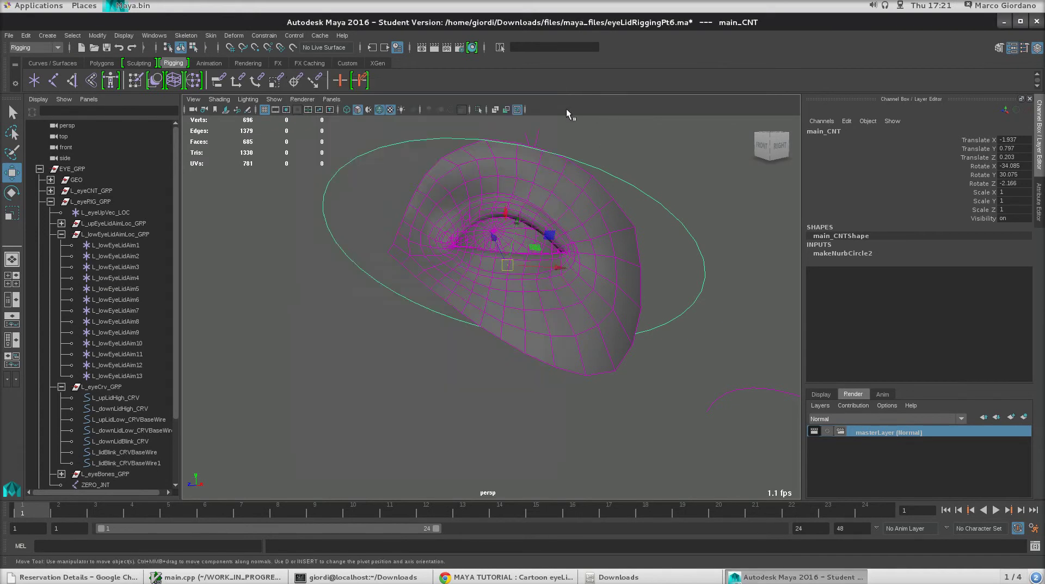
Try moving L_downEye1_CNT along its own object axes in a close side view and undo the move
{"action": "left_click_drag", "start_coordinate": [567, 108], "coordinate": [420, 252], "text": "alt"}
{"action": "mouse_move", "coordinate": [421, 252]}
{"action": "right_mouse_down", "text": "alt"}
{"action": "mouse_move", "coordinate": [481, 280]}
{"action": "mouse_move", "coordinate": [412, 241]}
{"action": "right_mouse_up", "text": "alt"}
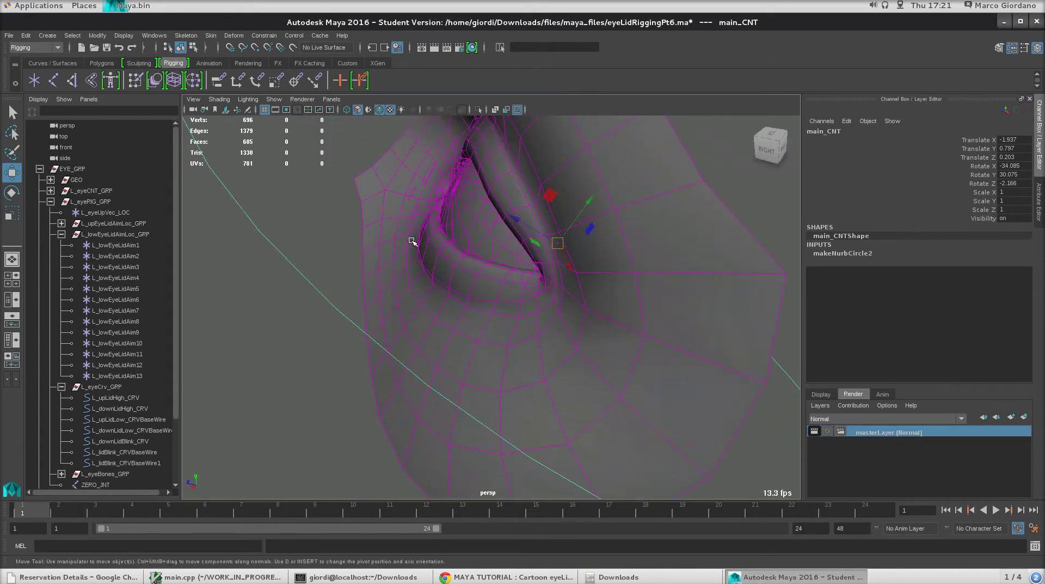
{"action": "left_click", "coordinate": [411, 220]}
{"action": "left_click_drag", "start_coordinate": [439, 229], "coordinate": [441, 134], "text": "alt"}
{"action": "key", "text": "ctrl+z"}
{"action": "right_click_drag", "start_coordinate": [441, 134], "coordinate": [334, 262], "text": "alt"}
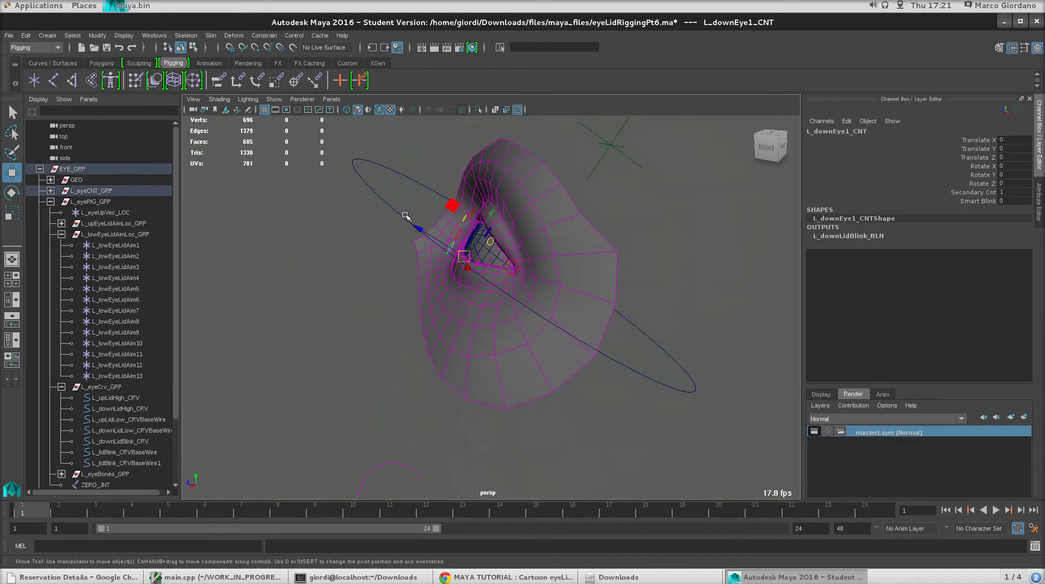
Scale main_CNT uniformly to about 3.52
{"action": "left_click", "coordinate": [404, 223]}
{"action": "scroll", "coordinate": [404, 222], "scroll_direction": "down", "scroll_amount": 5}
{"action": "key", "text": "r"}
{"action": "left_click_drag", "start_coordinate": [511, 287], "coordinate": [1035, 278]}
{"action": "left_click_drag", "start_coordinate": [381, 281], "coordinate": [487, 290], "text": "alt"}
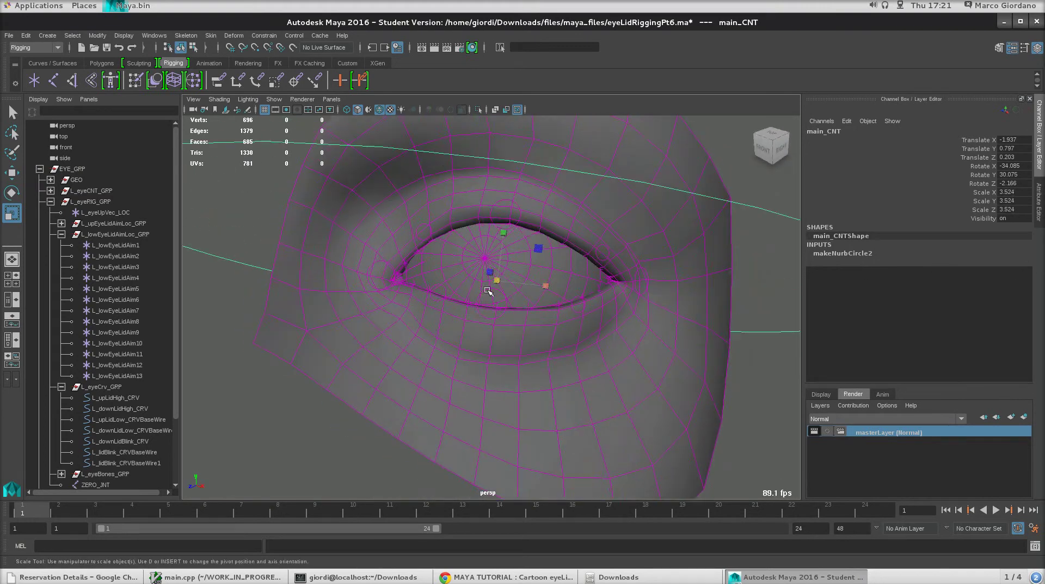
Try moving the central upper lid control downward on the scaled rig and undo the move
{"action": "left_click", "coordinate": [500, 222]}
{"action": "key", "text": "w"}
{"action": "left_click_drag", "start_coordinate": [507, 222], "coordinate": [526, 269]}
{"action": "key", "text": "ctrl+z"}
{"action": "scroll", "coordinate": [526, 269], "scroll_direction": "down", "scroll_amount": 5}
Rotate main_CNT to about 16.8, -77.3, -148.2 degrees to test the scaled rig
{"action": "left_click", "coordinate": [652, 297]}
{"action": "key", "text": "e"}
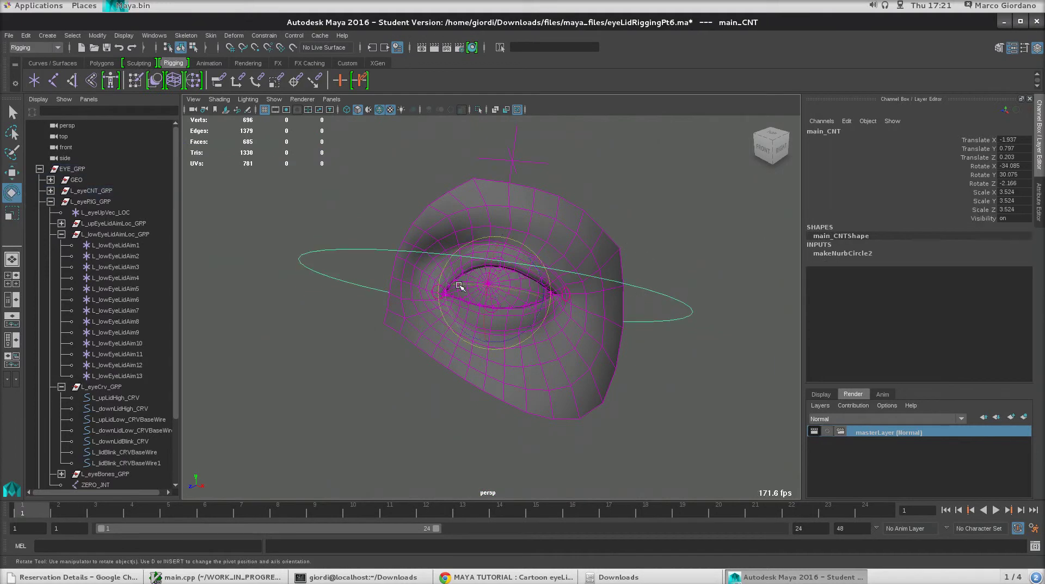
{"action": "left_click_drag", "start_coordinate": [461, 287], "coordinate": [523, 285]}
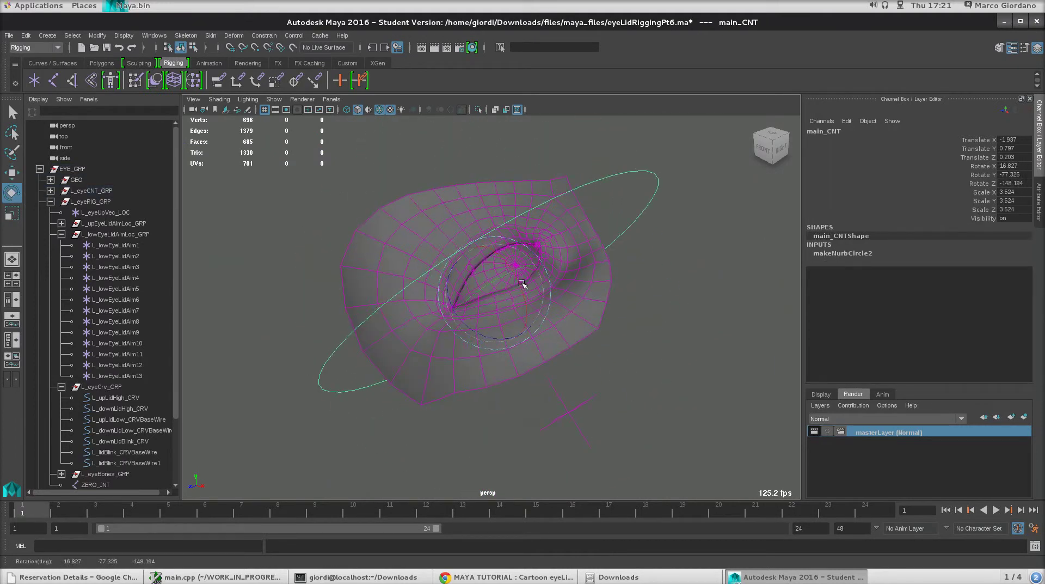
Try moving the central upper lid control L_upEye1_CNT upward on the rotated rig and undo the move
{"action": "left_click", "coordinate": [290, 297]}
{"action": "left_click_drag", "start_coordinate": [290, 298], "coordinate": [475, 318], "text": "alt"}
{"action": "left_click", "coordinate": [484, 278]}
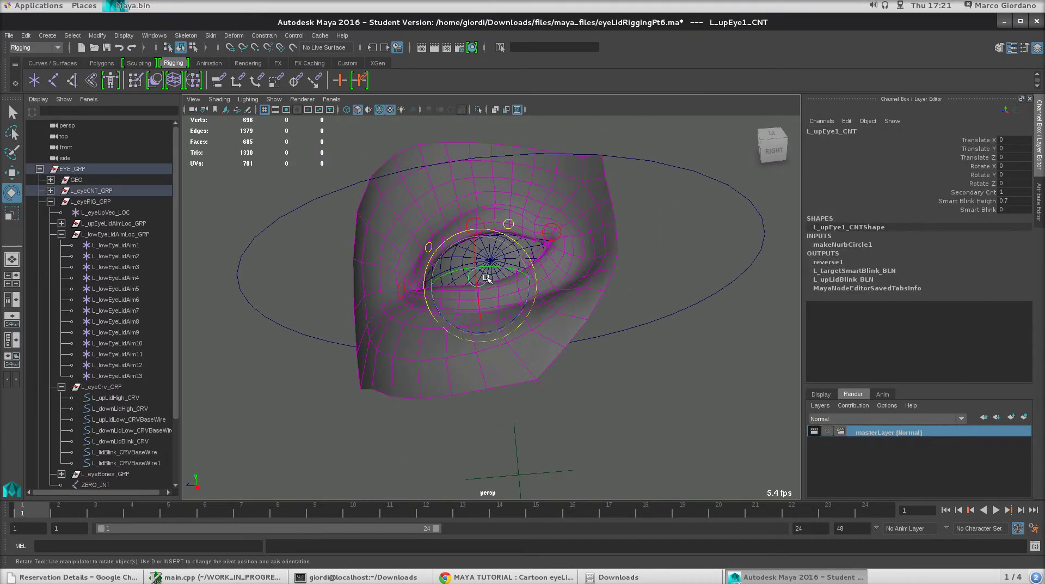
{"action": "key", "text": "w"}
{"action": "left_click_drag", "start_coordinate": [482, 278], "coordinate": [492, 169]}
{"action": "left_click_drag", "start_coordinate": [493, 247], "coordinate": [593, 287], "text": "alt"}
{"action": "right_click_drag", "start_coordinate": [593, 287], "coordinate": [423, 261], "text": "alt"}
{"action": "left_click_drag", "start_coordinate": [423, 261], "coordinate": [636, 238], "text": "alt"}
{"action": "key", "text": "ctrl+z"}
{"action": "key", "text": "ctrl+z"}
{"action": "left_click_drag", "start_coordinate": [453, 301], "coordinate": [505, 294], "text": "alt"}
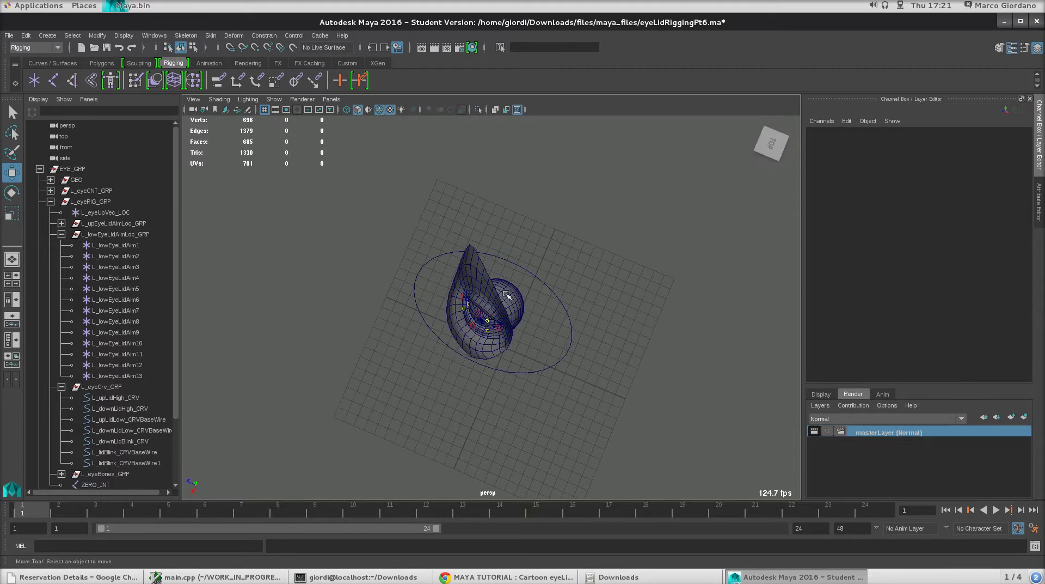
Reset all translation and rotation values of main_CNT to 0
{"action": "left_click", "coordinate": [417, 314]}
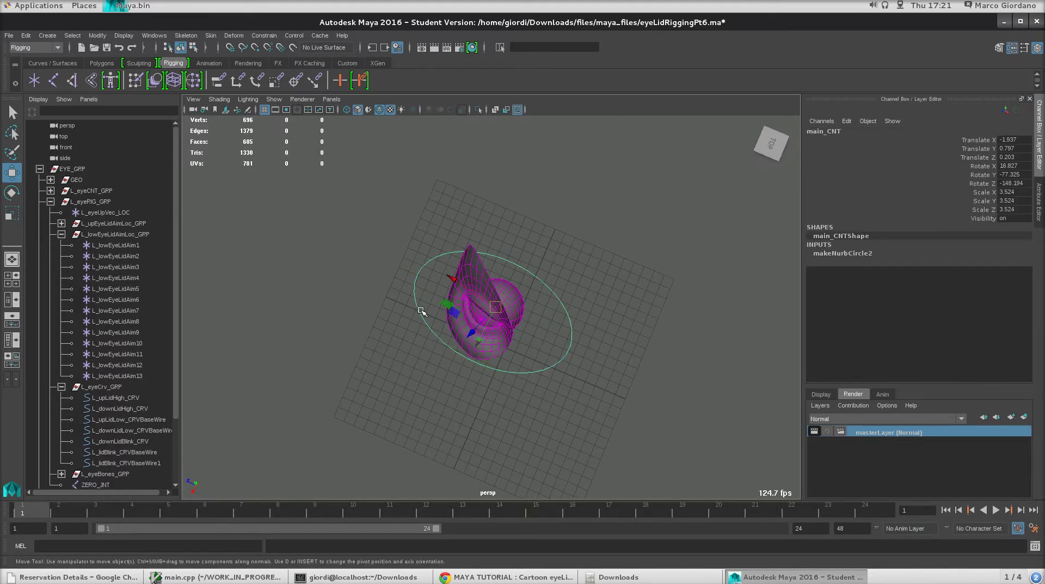
{"action": "left_click_drag", "start_coordinate": [510, 333], "coordinate": [473, 289], "text": "alt"}
{"action": "left_click_drag", "start_coordinate": [1023, 185], "coordinate": [1020, 144]}
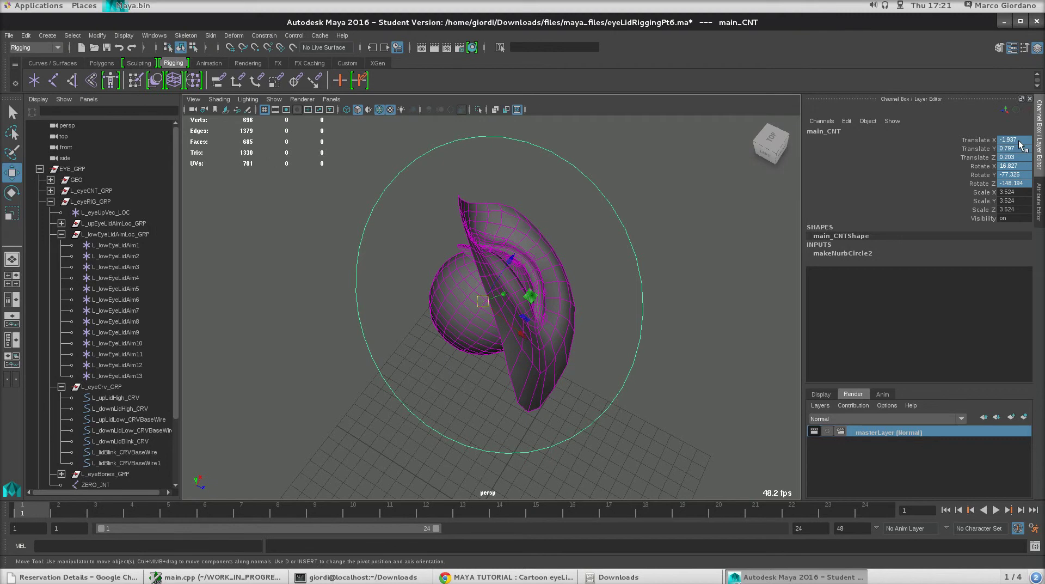
{"action": "type", "text": "0"}
{"action": "key", "text": "Return"}
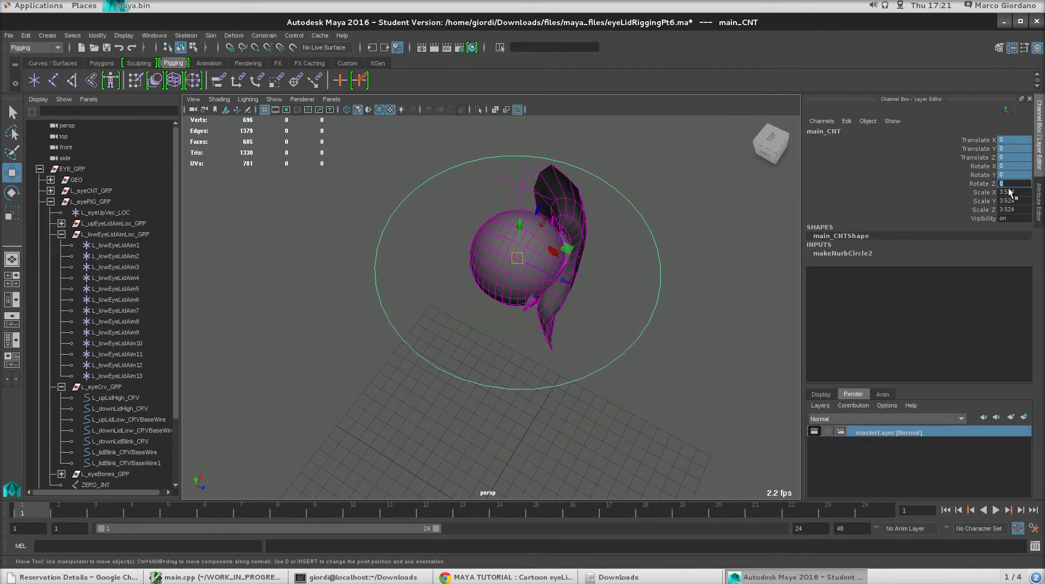
Reset the X, Y and Z scale of main_CNT to 1
{"action": "left_click_drag", "start_coordinate": [1009, 192], "coordinate": [1008, 207]}
{"action": "type", "text": "0"}
{"action": "key", "text": "Return"}
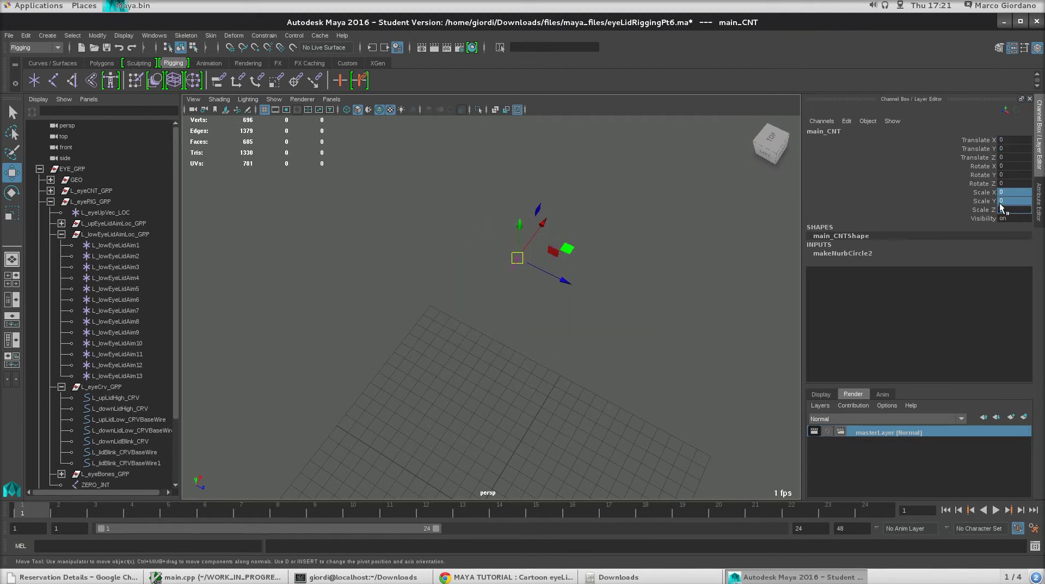
{"action": "left_click_drag", "start_coordinate": [1013, 202], "coordinate": [1011, 209]}
{"action": "type", "text": "1"}
{"action": "key", "text": "Return"}
Examine L_downLidBlink_CRV and the base wires L_lidBlink_CRVBaseWire and L_lidBlink_CRVBaseWire1 in a close front view of the eye
{"action": "left_click_drag", "start_coordinate": [355, 296], "coordinate": [344, 259], "text": "alt"}
{"action": "scroll", "coordinate": [344, 259], "scroll_direction": "up", "scroll_amount": 4}
{"action": "middle_click_drag", "start_coordinate": [569, 349], "coordinate": [483, 331], "text": "alt"}
{"action": "scroll", "coordinate": [394, 304], "scroll_direction": "up", "scroll_amount": 4}
{"action": "scroll", "coordinate": [483, 331], "scroll_direction": "up", "scroll_amount": 3}
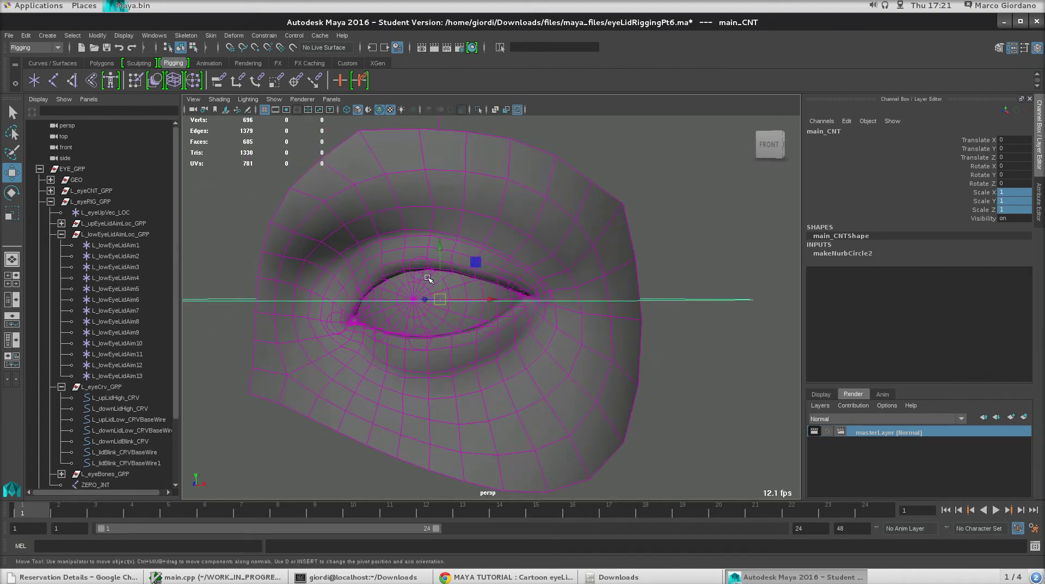
{"action": "left_click", "coordinate": [429, 278]}
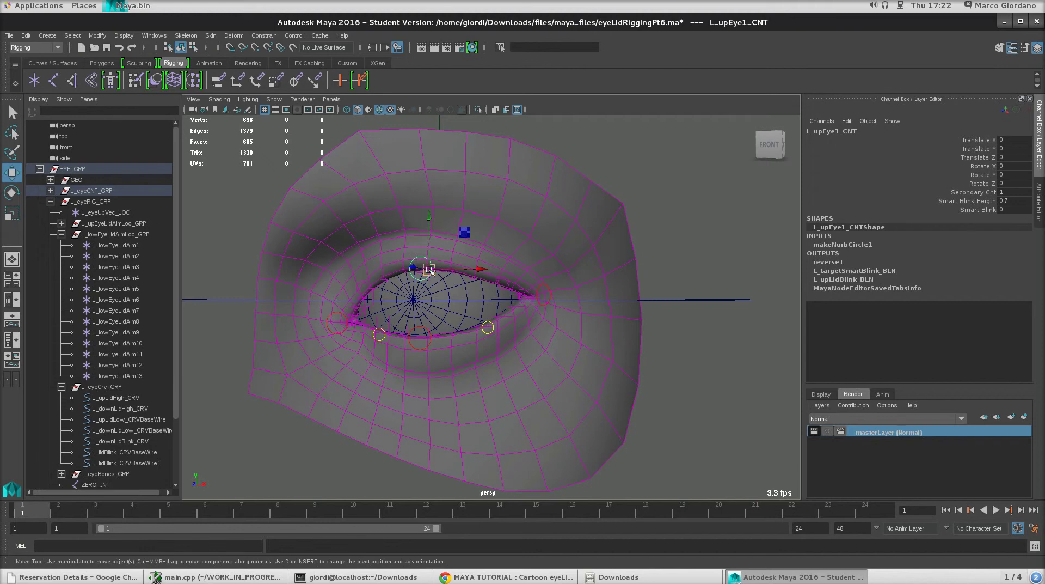
{"action": "left_click", "coordinate": [120, 442]}
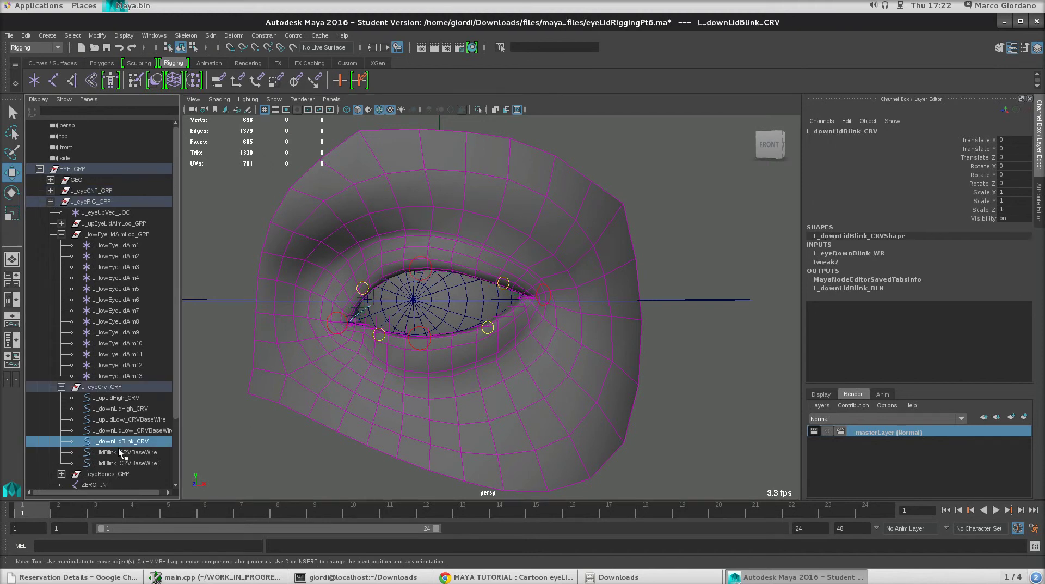
{"action": "left_click", "coordinate": [121, 453]}
{"action": "left_click", "coordinate": [126, 463]}
{"action": "left_click", "coordinate": [127, 453]}
{"action": "left_click", "coordinate": [127, 462]}
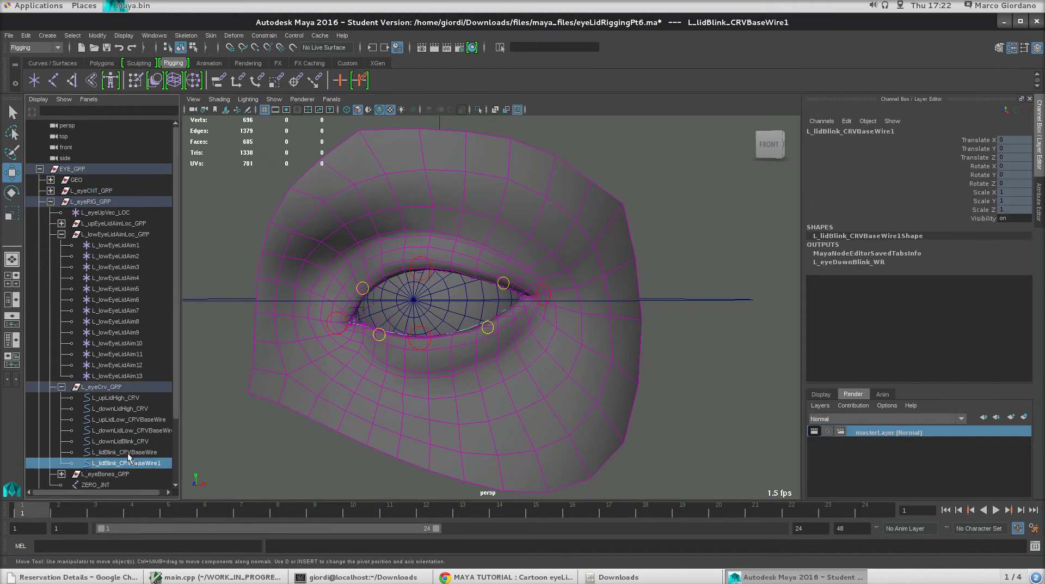
{"action": "left_click", "coordinate": [128, 452]}
{"action": "left_click", "coordinate": [131, 461]}
{"action": "left_click", "coordinate": [133, 443]}
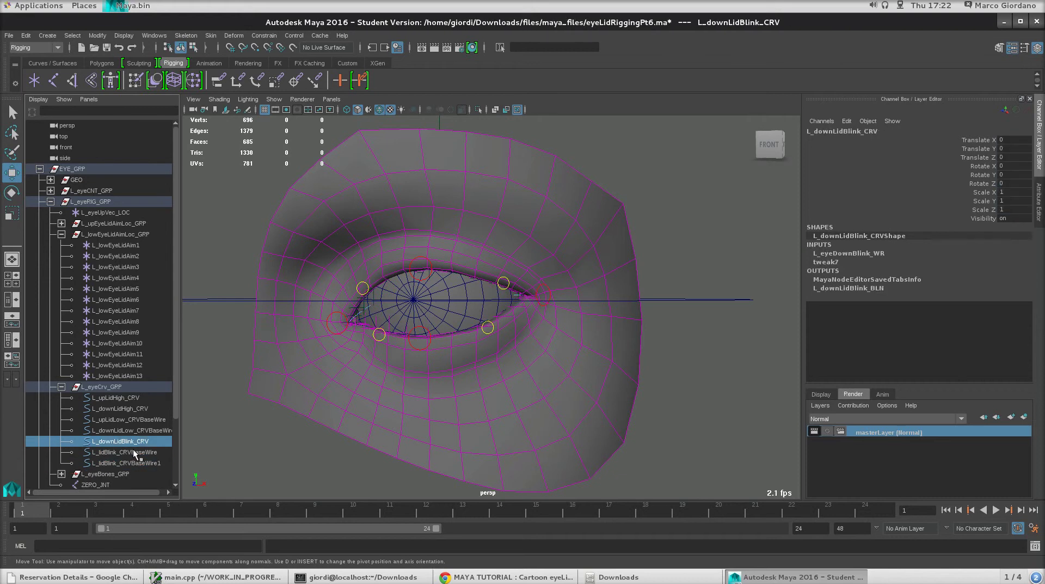
{"action": "left_click", "coordinate": [133, 452]}
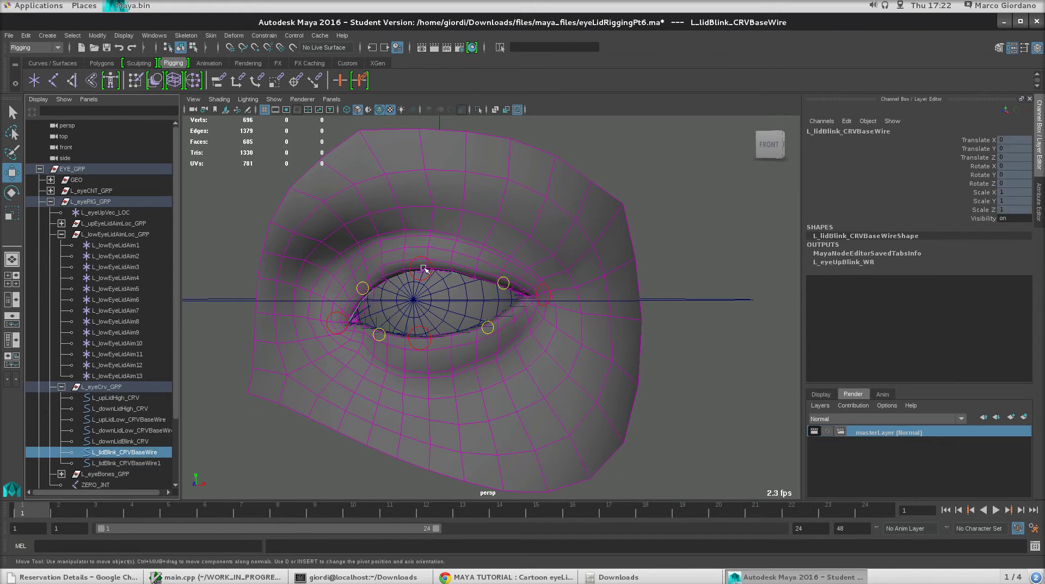
Raise the upper lid control L_upEye1_CNT to about 0.137 in Y, and select L_lidBlink_CRVBaseWire for comparison
{"action": "left_click", "coordinate": [423, 268]}
{"action": "left_click_drag", "start_coordinate": [429, 272], "coordinate": [420, 222]}
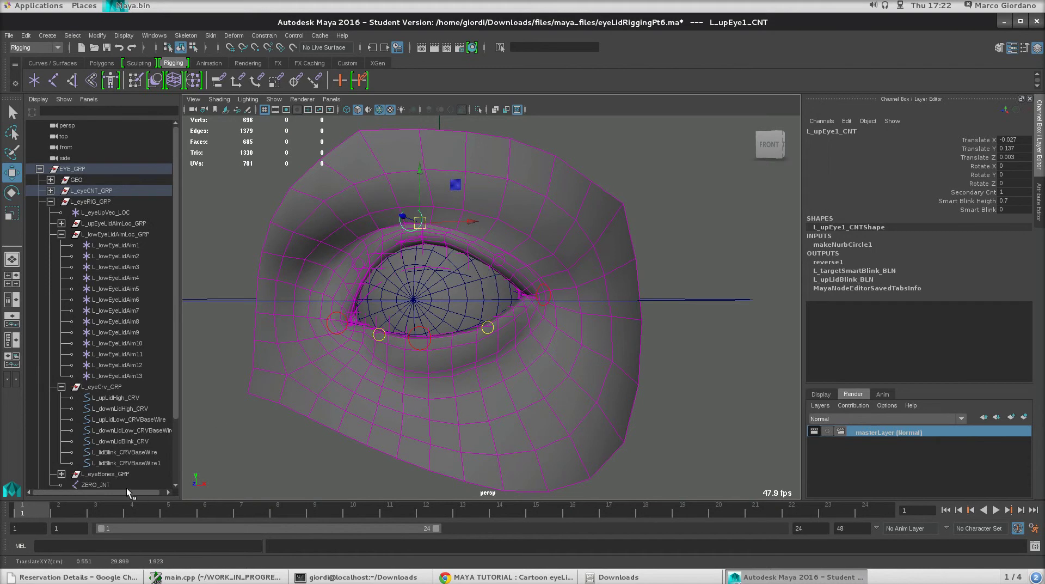
{"action": "left_click", "coordinate": [136, 451]}
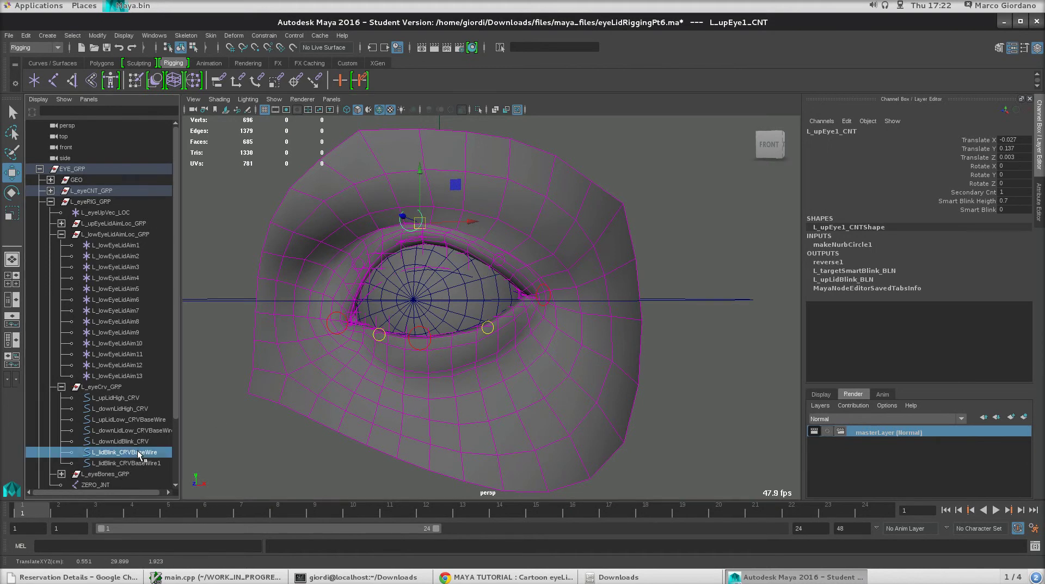
{"action": "left_click", "coordinate": [131, 421], "text": "ctrl"}
{"action": "left_click", "coordinate": [132, 419], "text": "ctrl"}
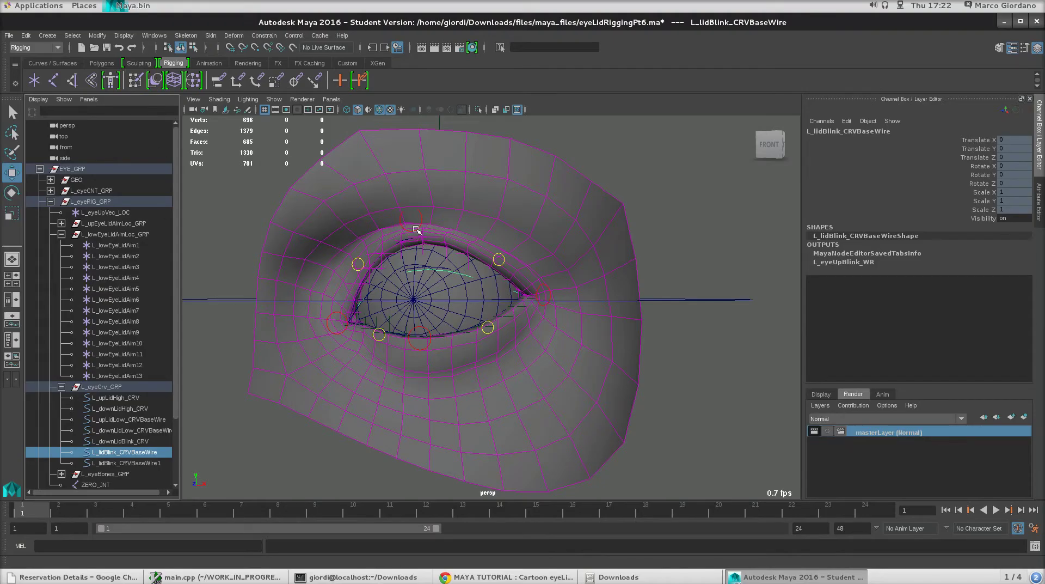
Display the eye in wireframe and select the L_upLidHigh_CRV curve along the upper lid
{"action": "left_click", "coordinate": [404, 238]}
{"action": "middle_click_drag", "start_coordinate": [396, 257], "coordinate": [424, 257], "text": "alt"}
{"action": "scroll", "coordinate": [126, 406], "scroll_direction": "down", "scroll_amount": 3}
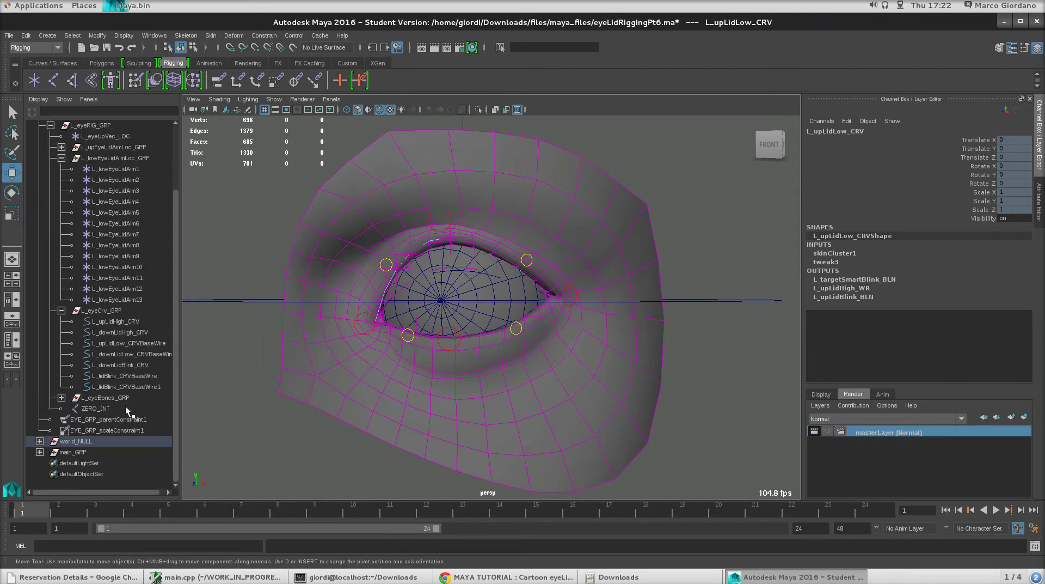
{"action": "scroll", "coordinate": [444, 242], "scroll_direction": "up", "scroll_amount": 3}
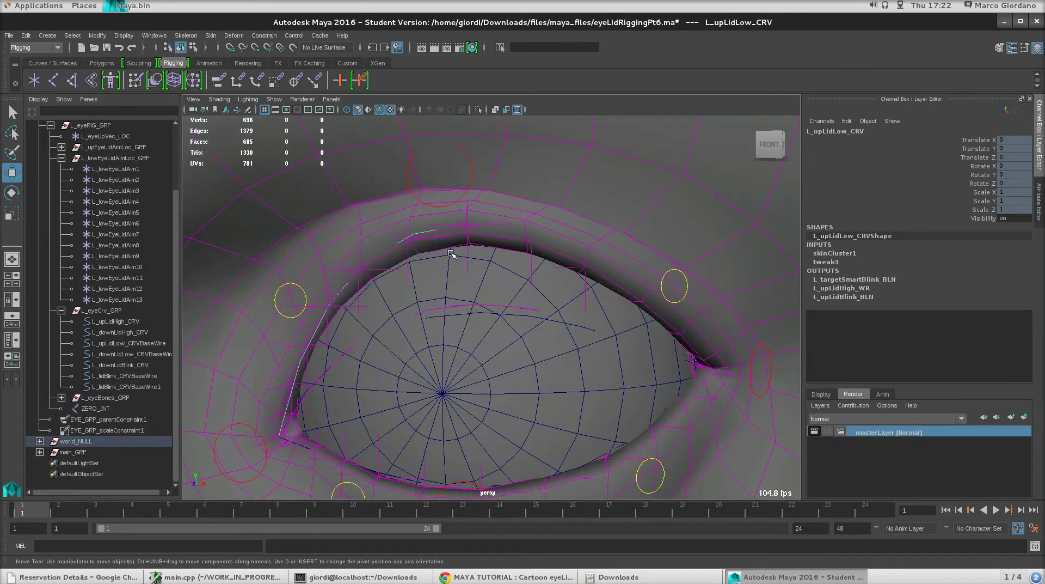
{"action": "left_click", "coordinate": [451, 302]}
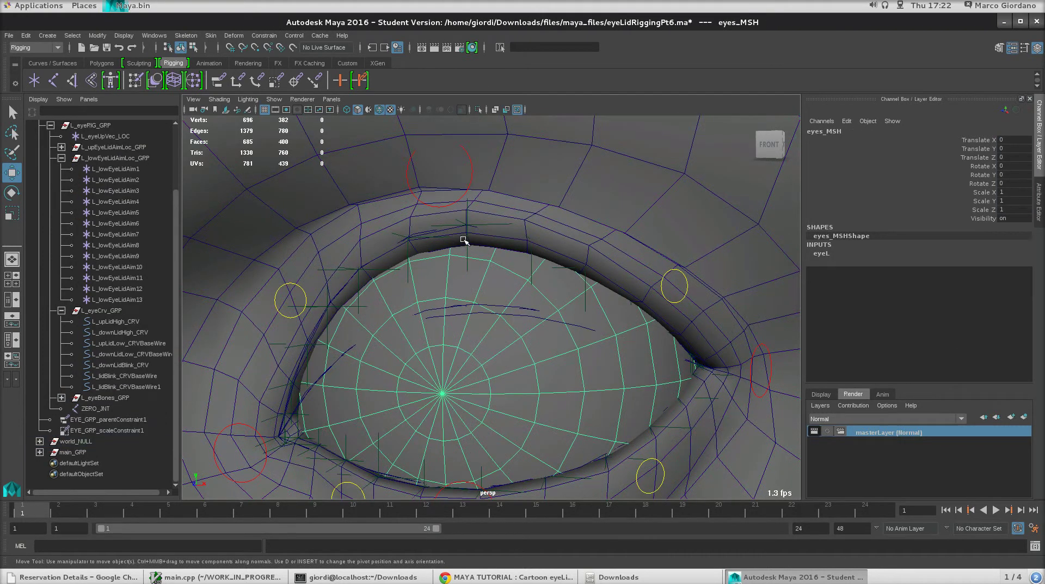
{"action": "key", "text": "4"}
{"action": "left_click", "coordinate": [423, 233]}
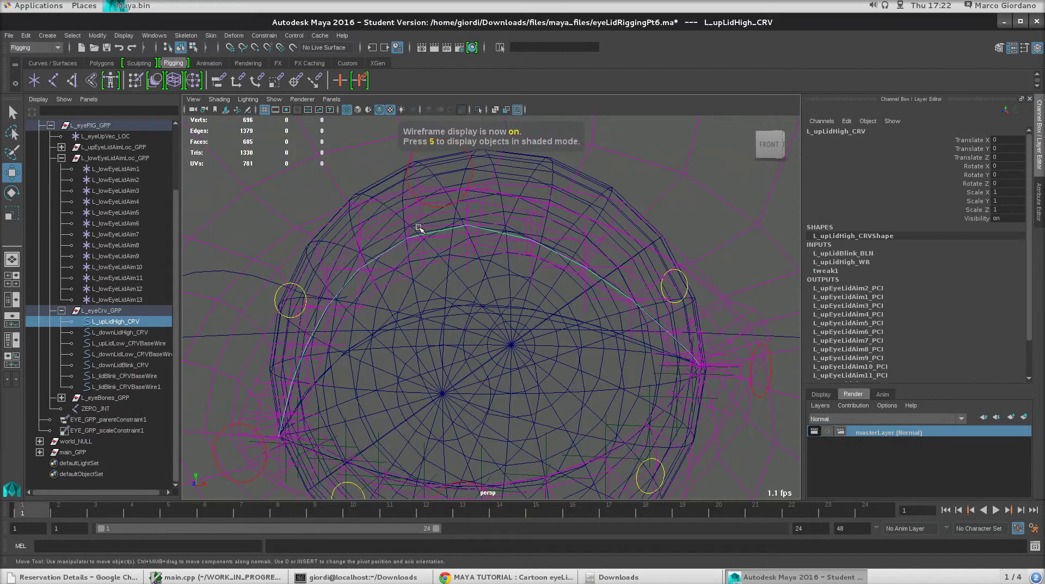
Try moving L_upLidHigh_CRV together with L_upLidLow_CRVBaseWire to about -10.08, 9.449, 1.875, and undo the move
{"action": "left_click", "coordinate": [129, 344], "text": "ctrl"}
{"action": "scroll", "coordinate": [458, 403], "scroll_direction": "down", "scroll_amount": 3}
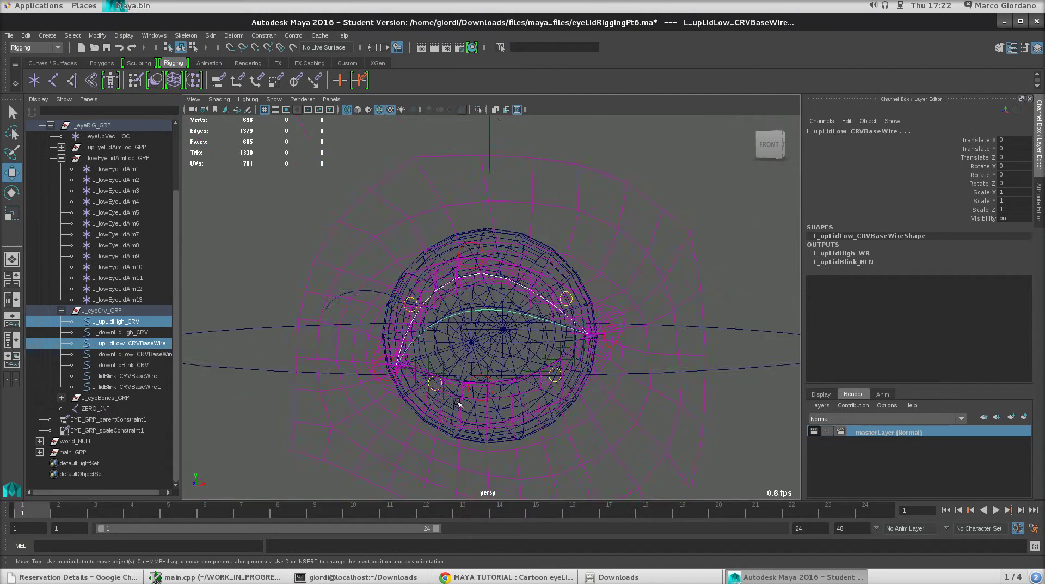
{"action": "scroll", "coordinate": [457, 403], "scroll_direction": "down", "scroll_amount": 8}
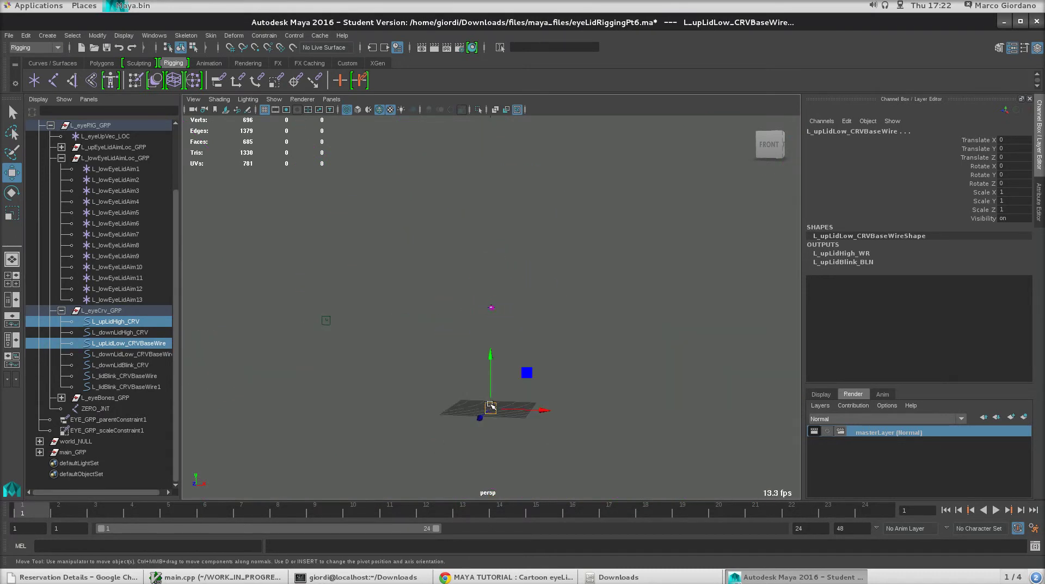
{"action": "left_click_drag", "start_coordinate": [491, 404], "coordinate": [425, 356]}
{"action": "scroll", "coordinate": [513, 376], "scroll_direction": "up", "scroll_amount": 10}
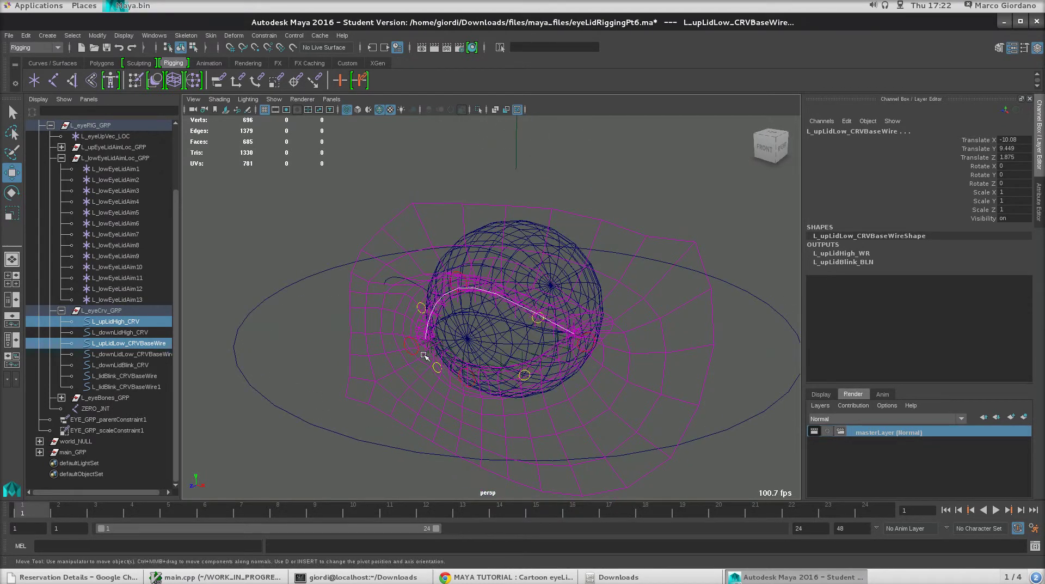
{"action": "scroll", "coordinate": [385, 326], "scroll_direction": "down", "scroll_amount": 6}
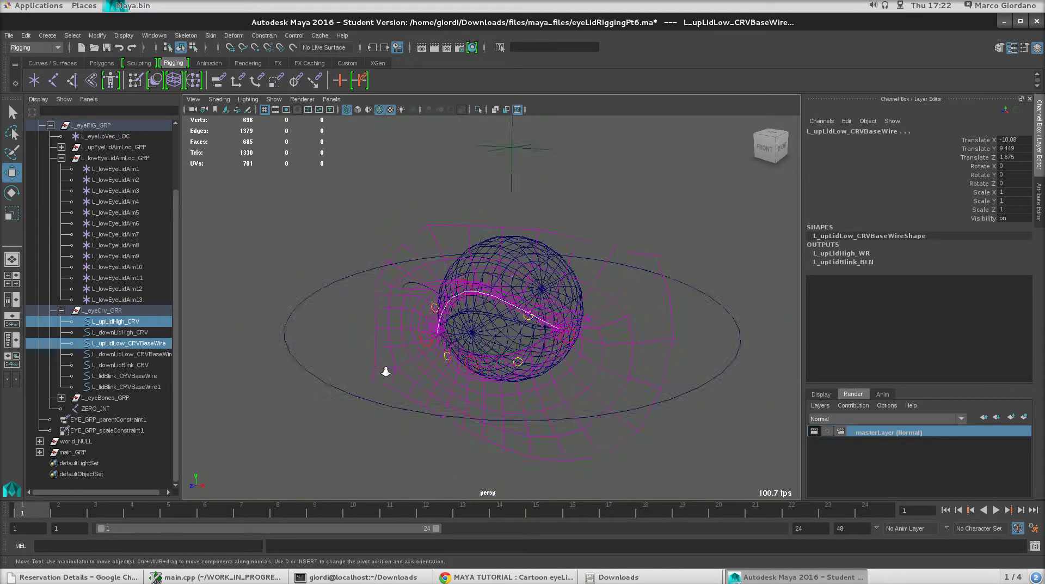
{"action": "left_click", "coordinate": [376, 406]}
{"action": "key", "text": "ctrl+z"}
{"action": "key", "text": "ctrl+z"}
{"action": "scroll", "coordinate": [376, 405], "scroll_direction": "up", "scroll_amount": 8}
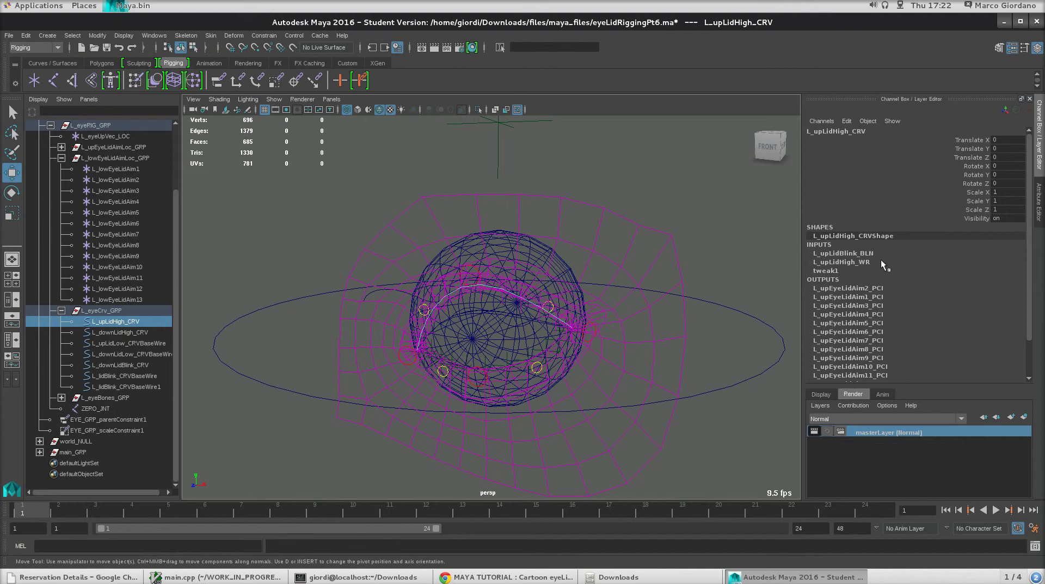
Inspect the attributes of the L_upLidHigh_WR wire deformer on L_upLidHigh_CRV, then deselect the curve
{"action": "left_click", "coordinate": [848, 261]}
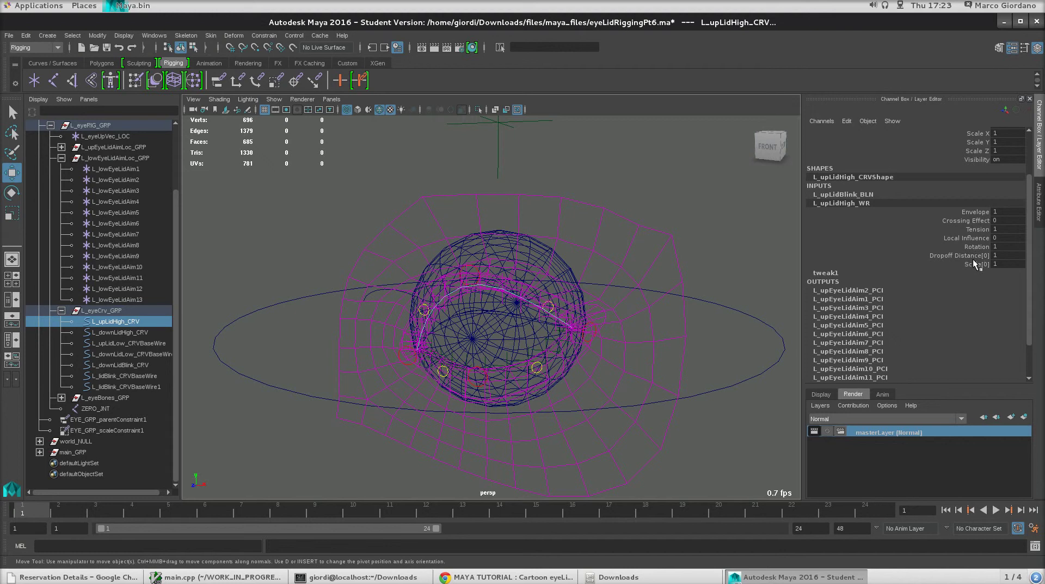
{"action": "left_click_drag", "start_coordinate": [374, 376], "coordinate": [399, 370], "text": "alt"}
{"action": "left_click", "coordinate": [307, 351]}
{"action": "left_click_drag", "start_coordinate": [578, 341], "coordinate": [456, 251], "text": "alt"}
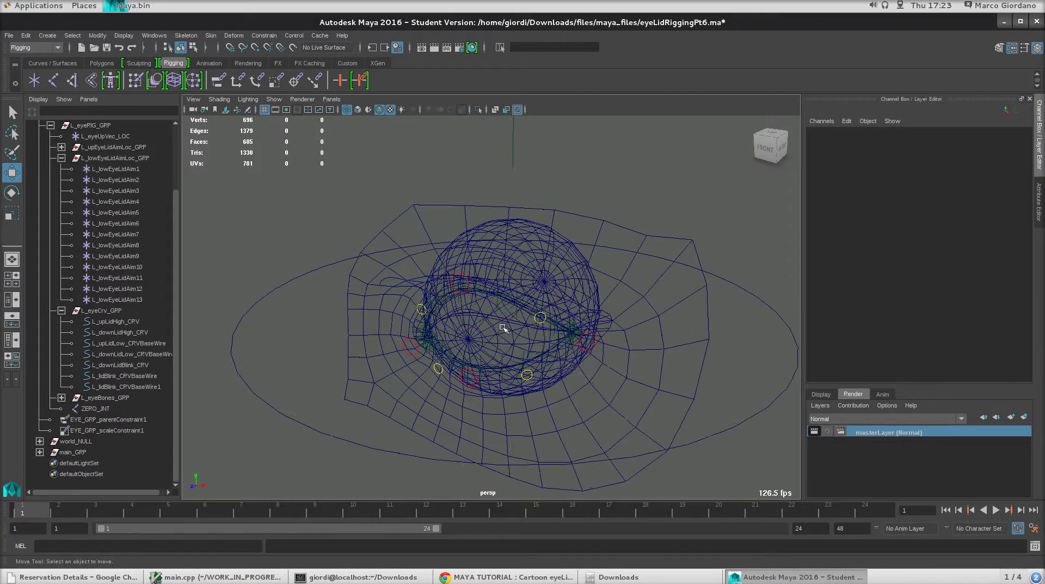
{"action": "left_click_drag", "start_coordinate": [445, 390], "coordinate": [470, 410], "text": "alt"}
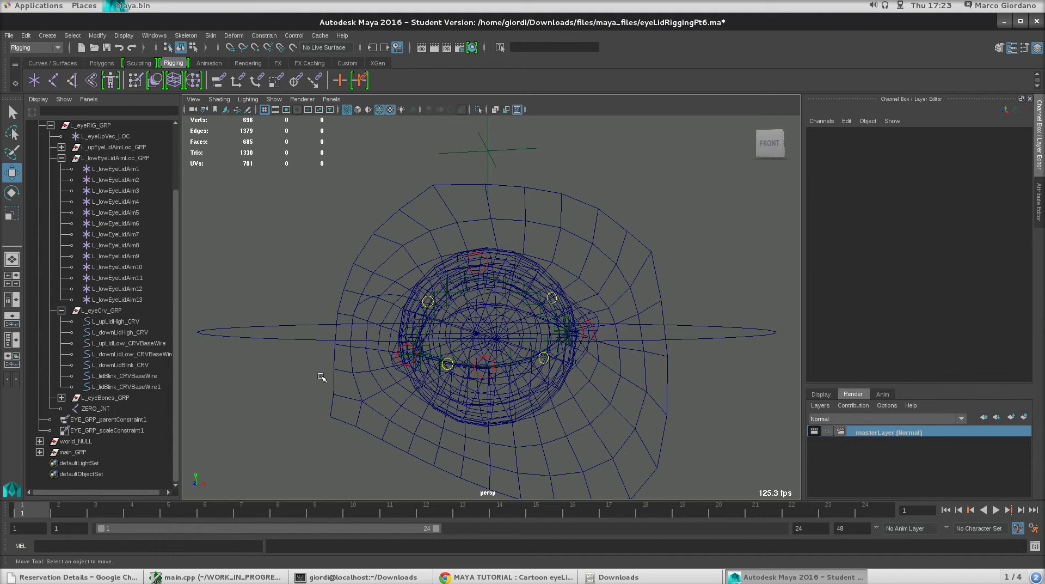
{"action": "scroll", "coordinate": [407, 335], "scroll_direction": "down", "scroll_amount": 3}
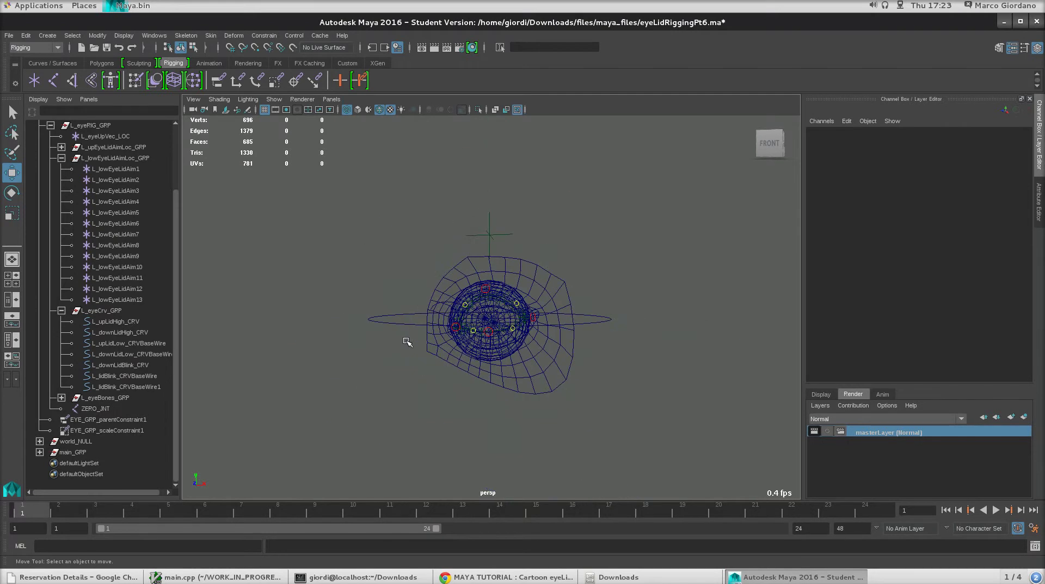
{"action": "scroll", "coordinate": [407, 341], "scroll_direction": "up", "scroll_amount": 3}
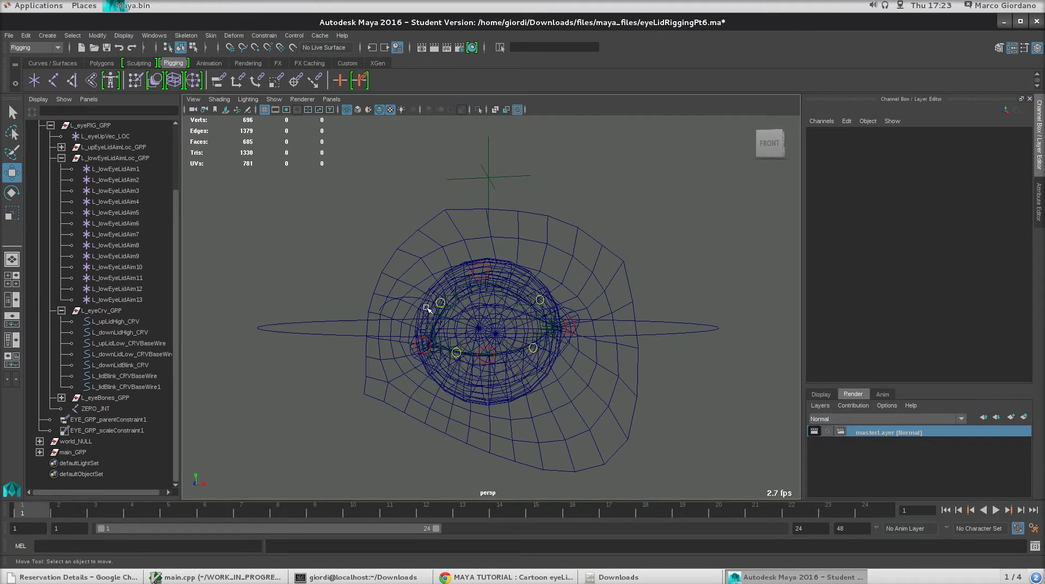